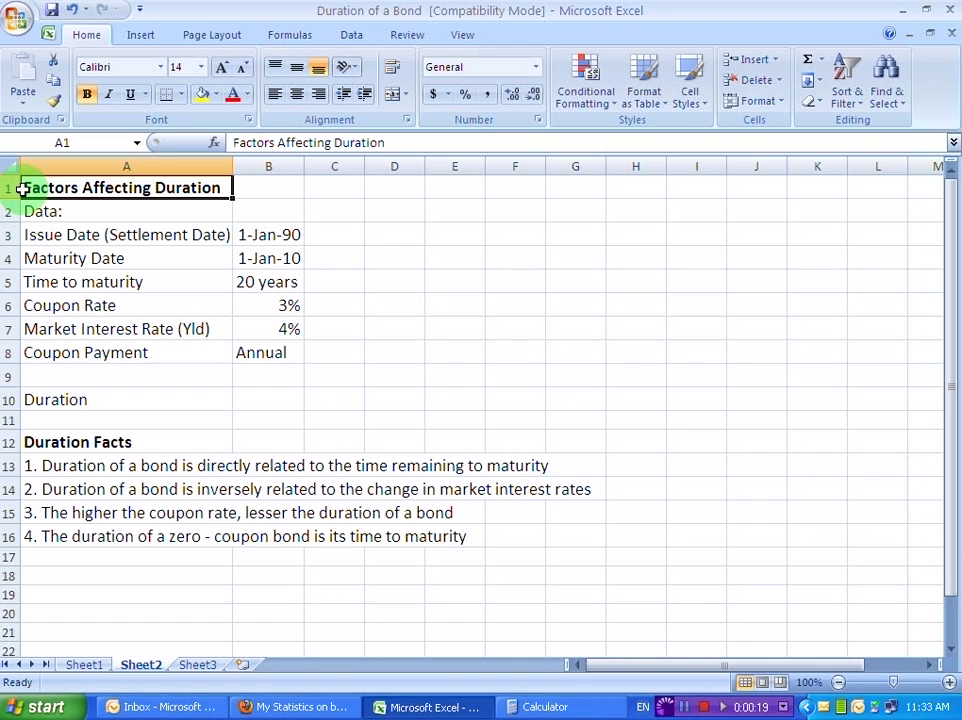
# Step: Review the bond inputs: issue date, maturity date, time to maturity, 3% coupon, 4% yield, annual payments
pyautogui.click(71, 238)
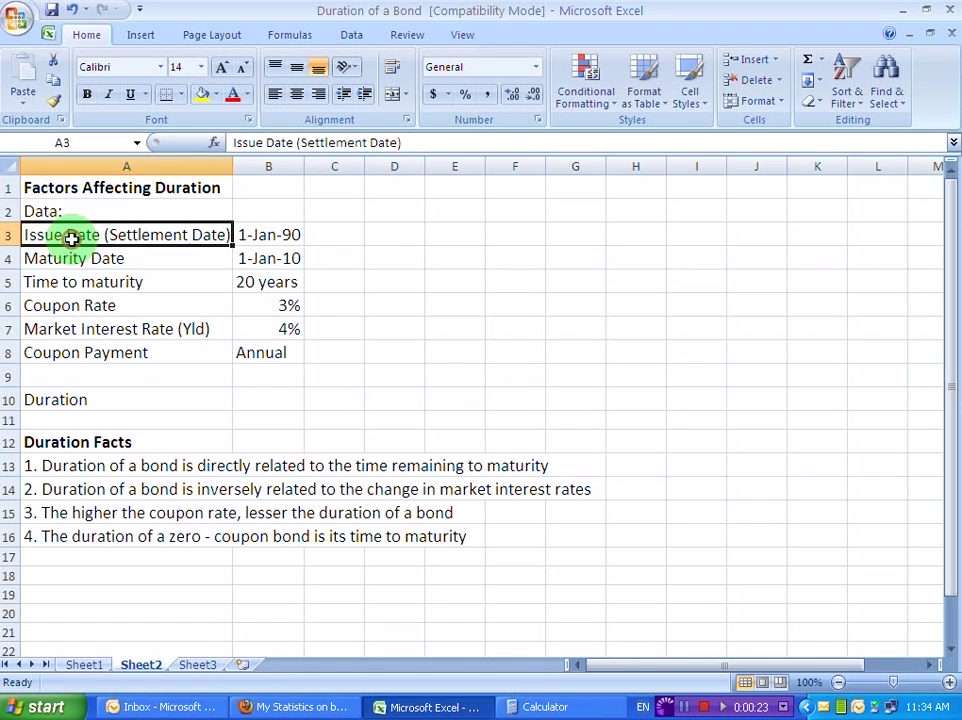
pyautogui.click(277, 237)
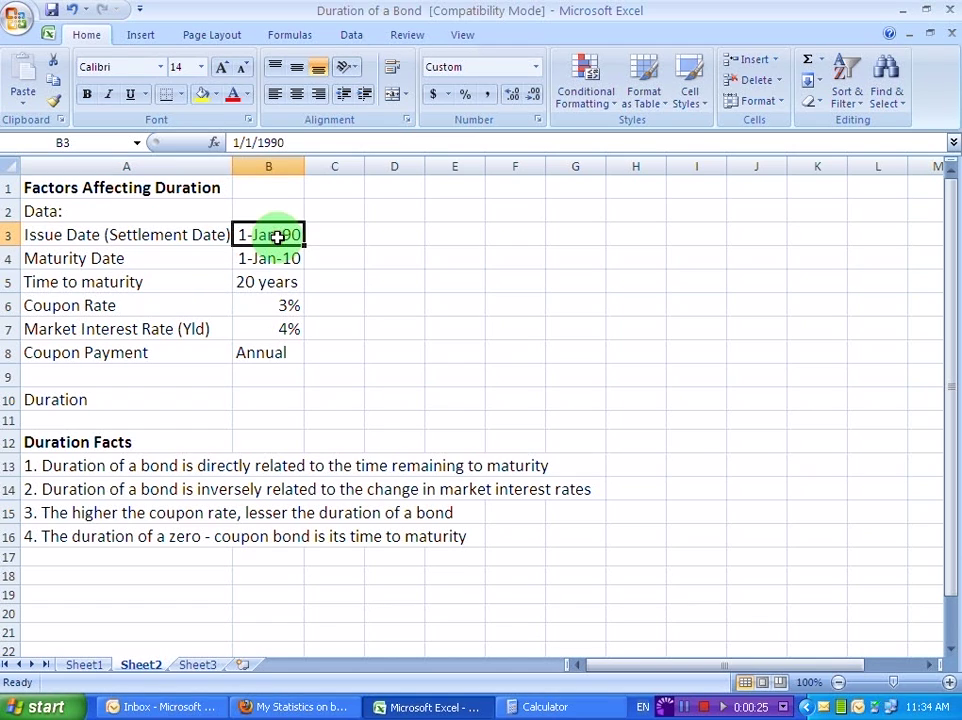
pyautogui.click(155, 260)
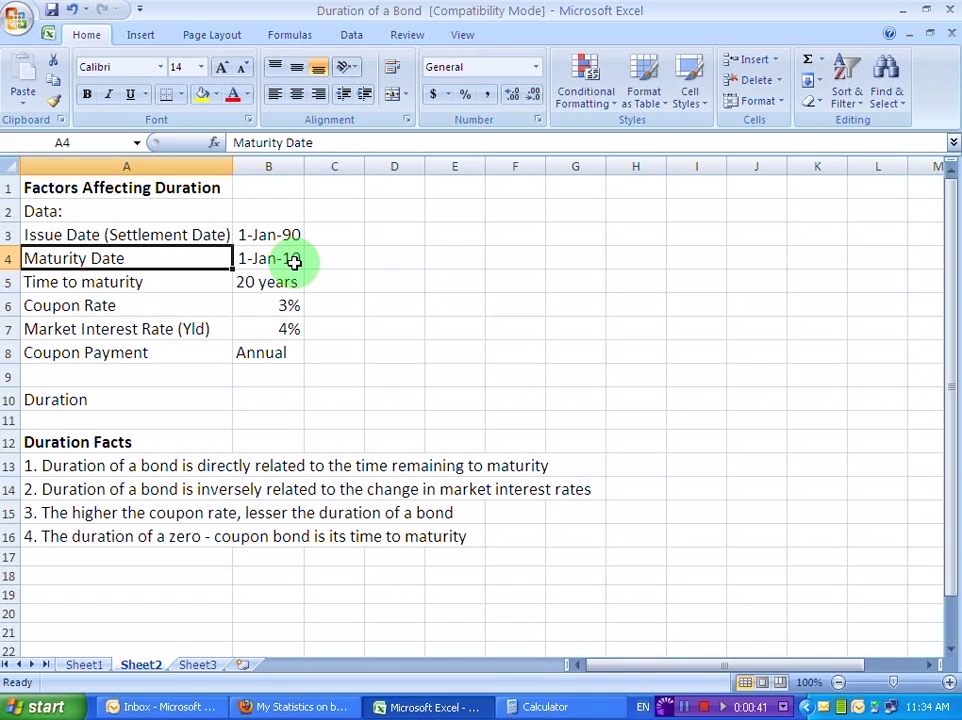
pyautogui.click(293, 261)
pyautogui.click(283, 284)
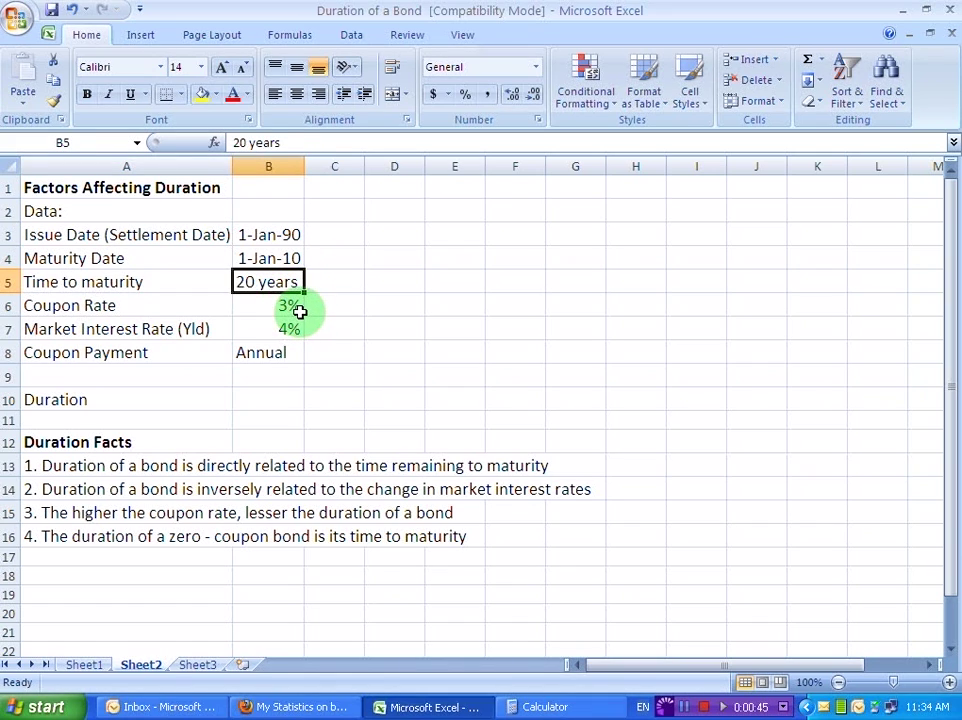
pyautogui.click(298, 311)
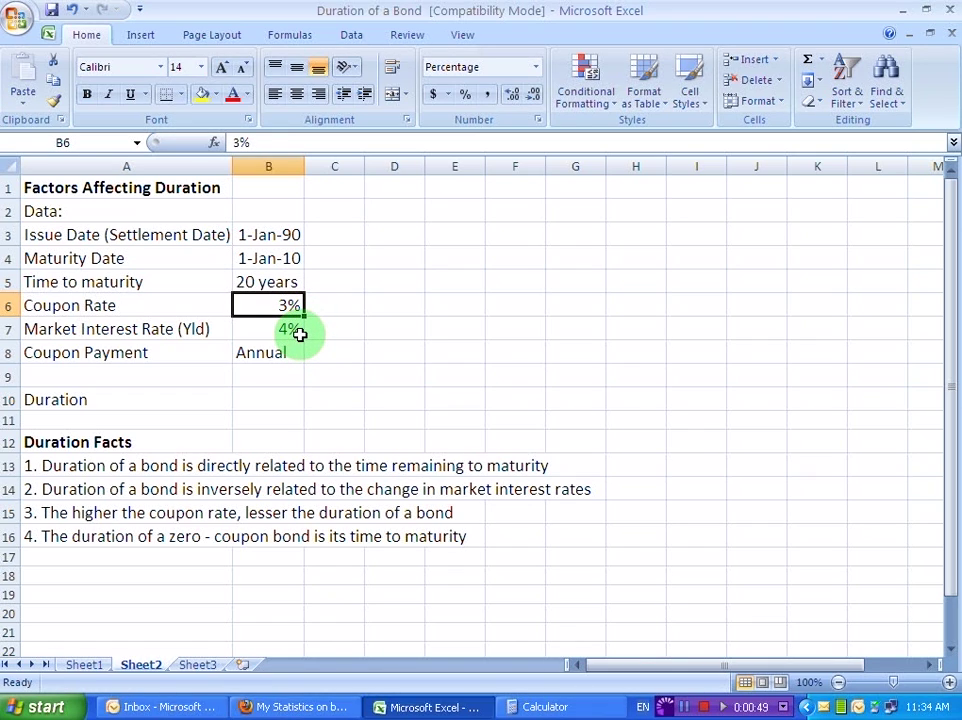
pyautogui.click(300, 334)
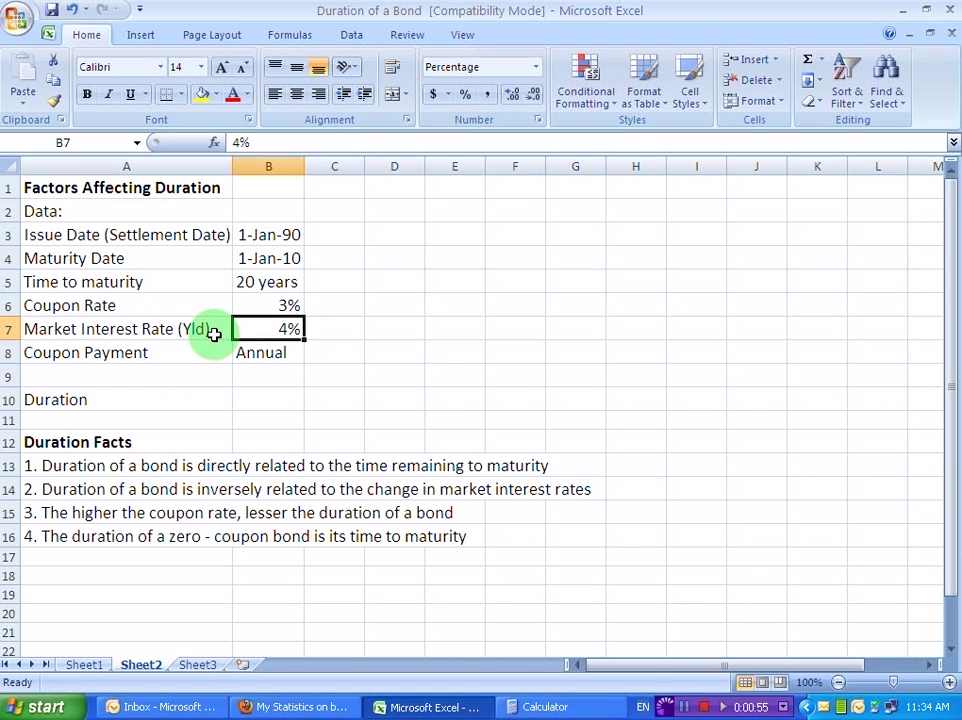
pyautogui.click(269, 358)
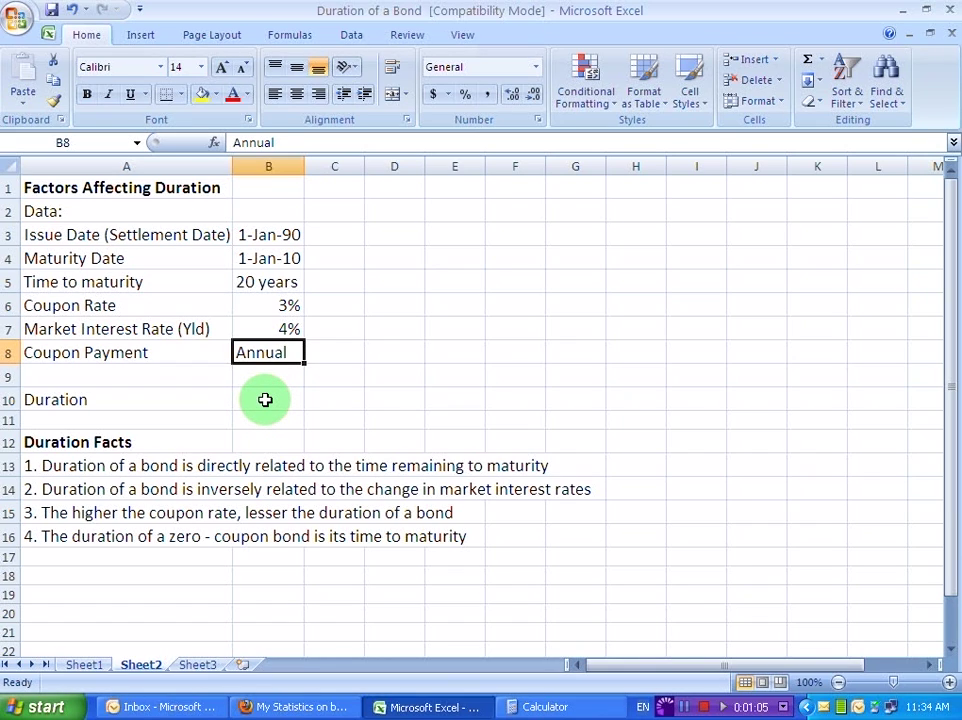
# Step: Insert the Financial DURATION function into cell B10
pyautogui.click(265, 400)
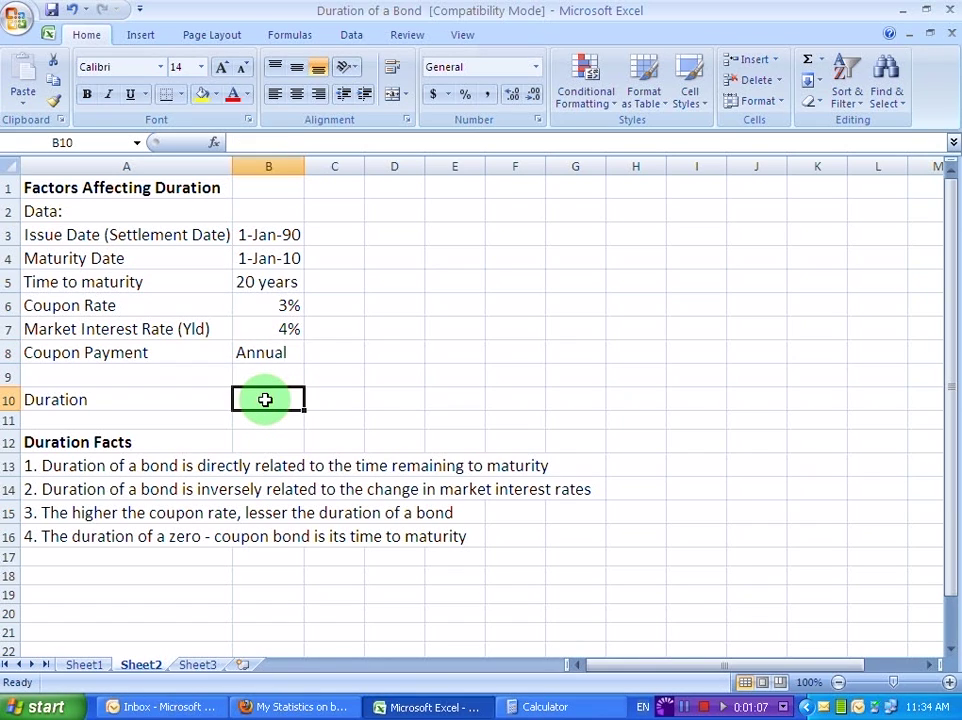
pyautogui.click(287, 38)
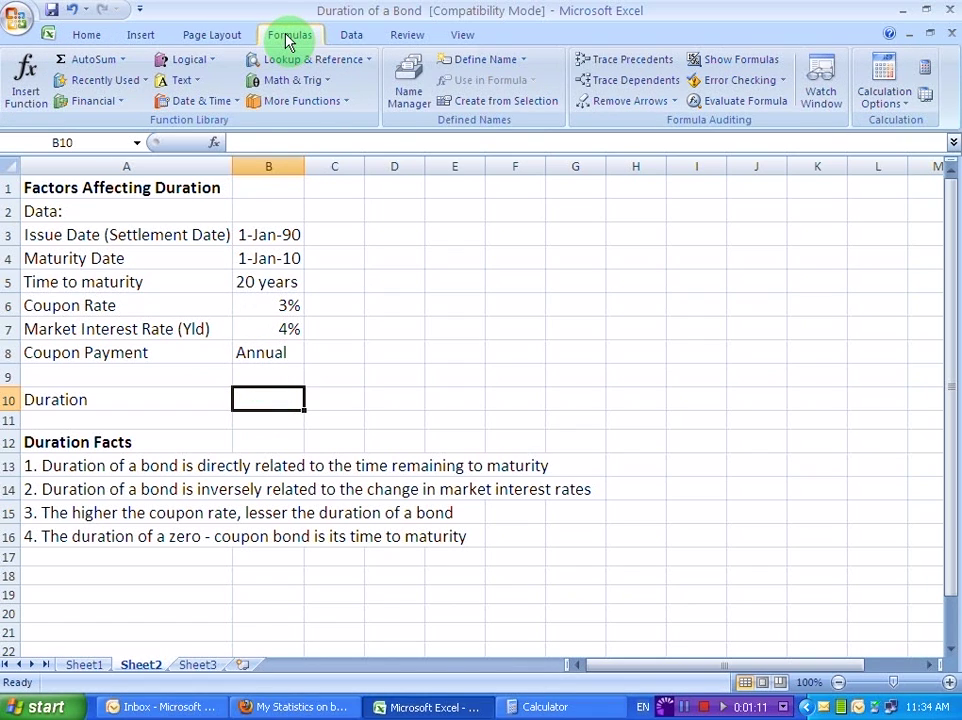
pyautogui.click(118, 112)
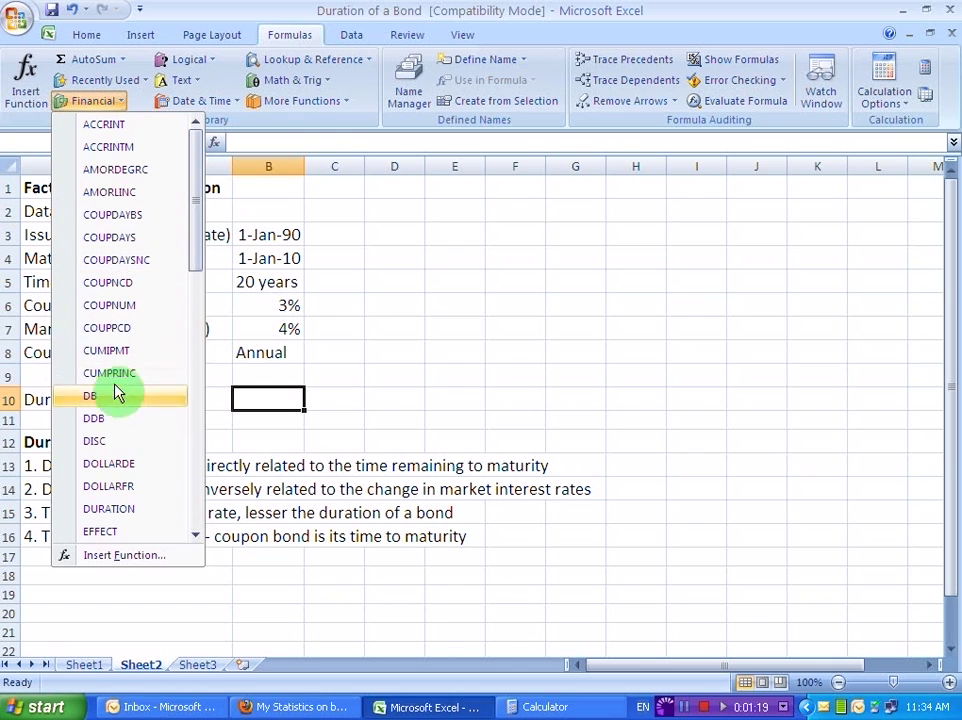
pyautogui.click(118, 511)
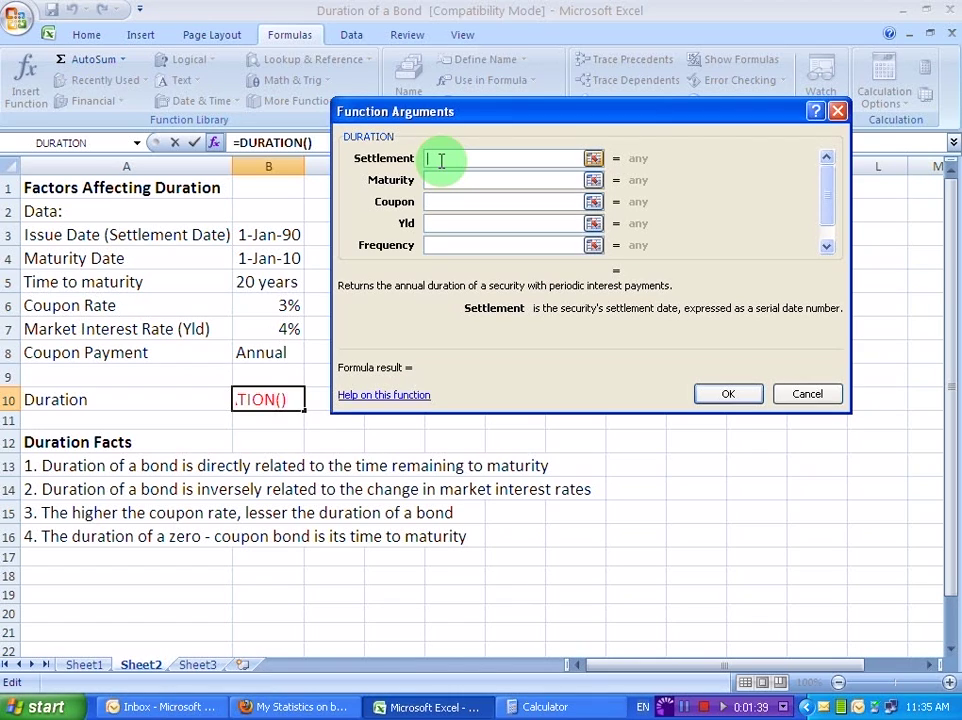
# Step: Enter settlement date 1-Jan-1990 and maturity date 1-Jan-2010, correcting a mistyped year
pyautogui.write('1-J')
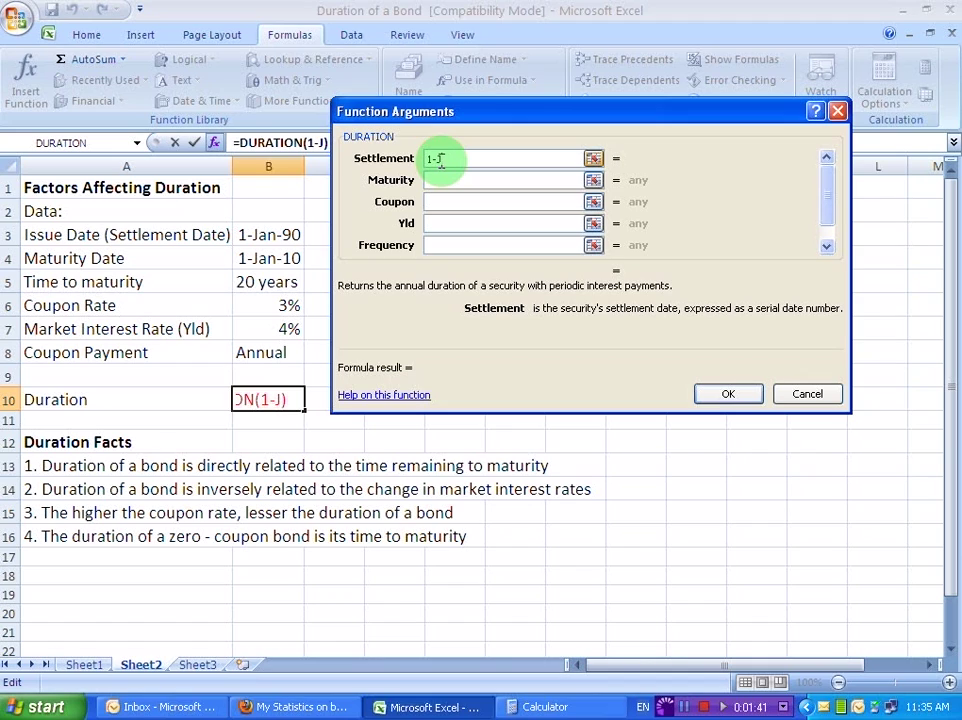
pyautogui.write('an-1990')
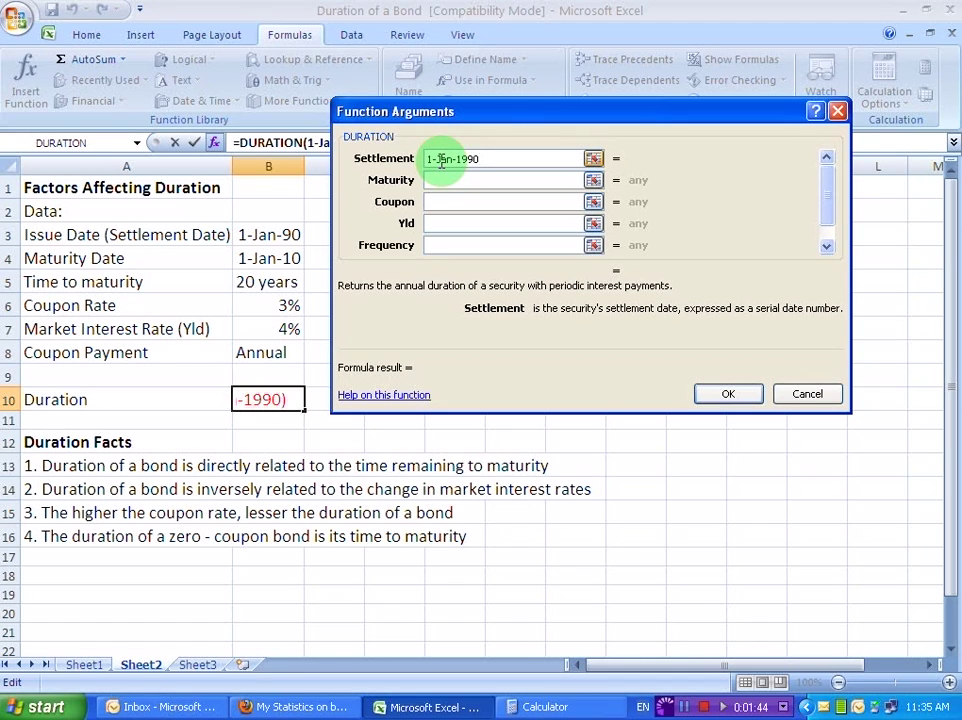
pyautogui.press('Tab')
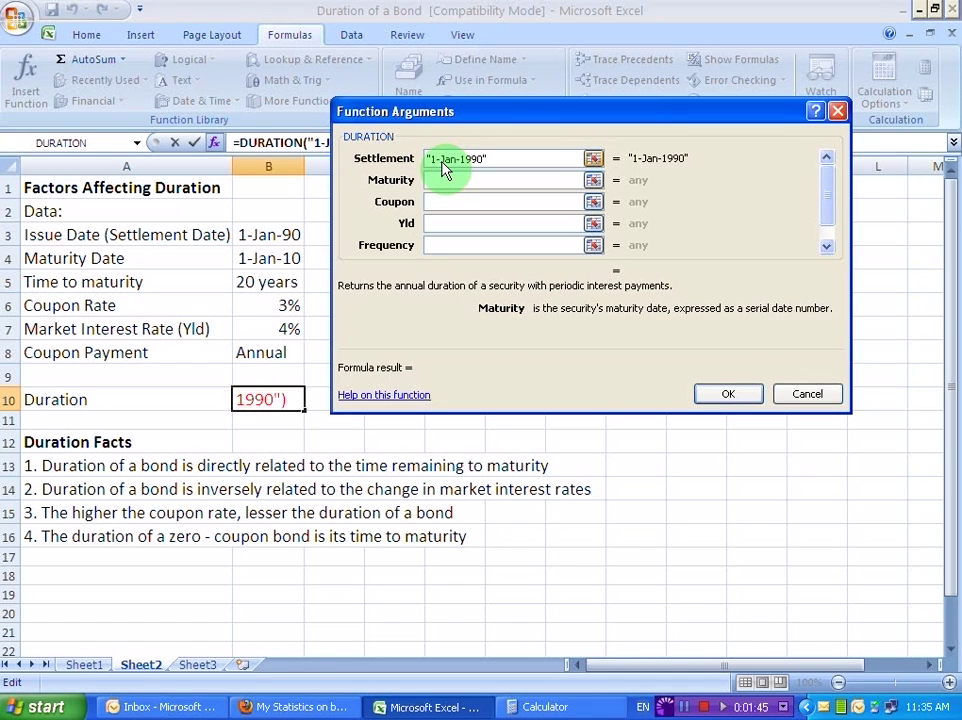
pyautogui.write('1-')
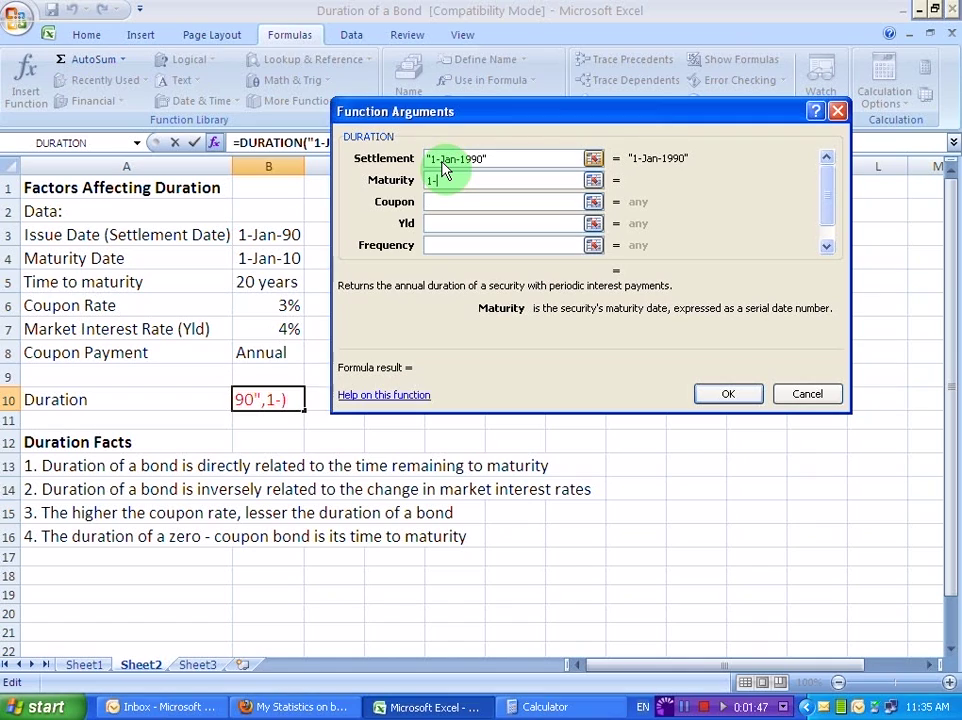
pyautogui.write('Jan-2101')
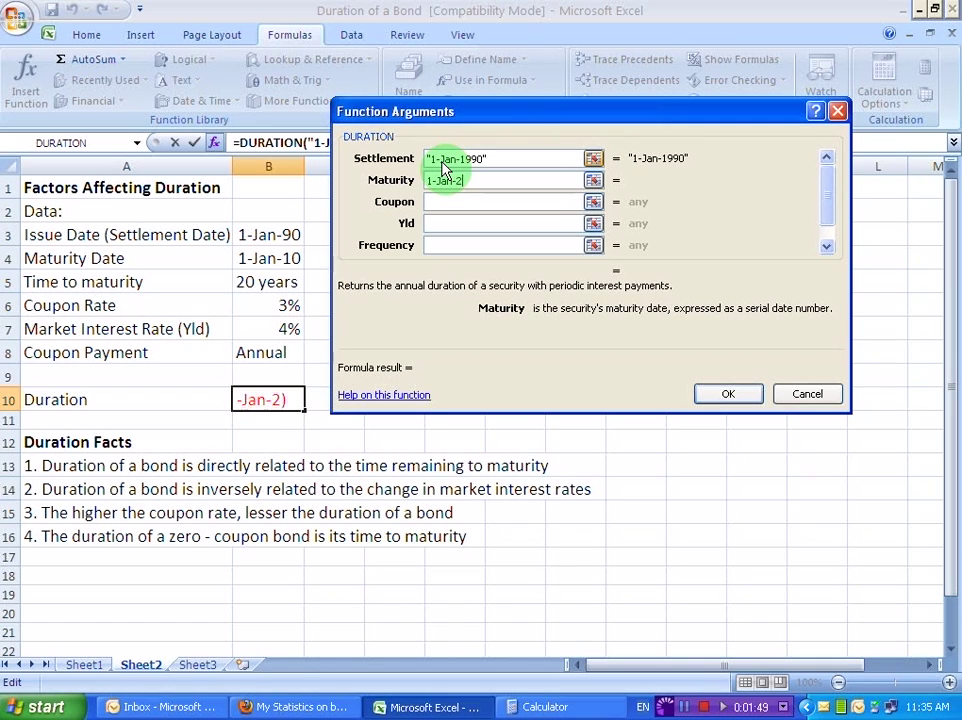
pyautogui.press('BackSpace')
pyautogui.press('BackSpace')
pyautogui.press('BackSpace')
pyautogui.write('010')
pyautogui.press('Tab')
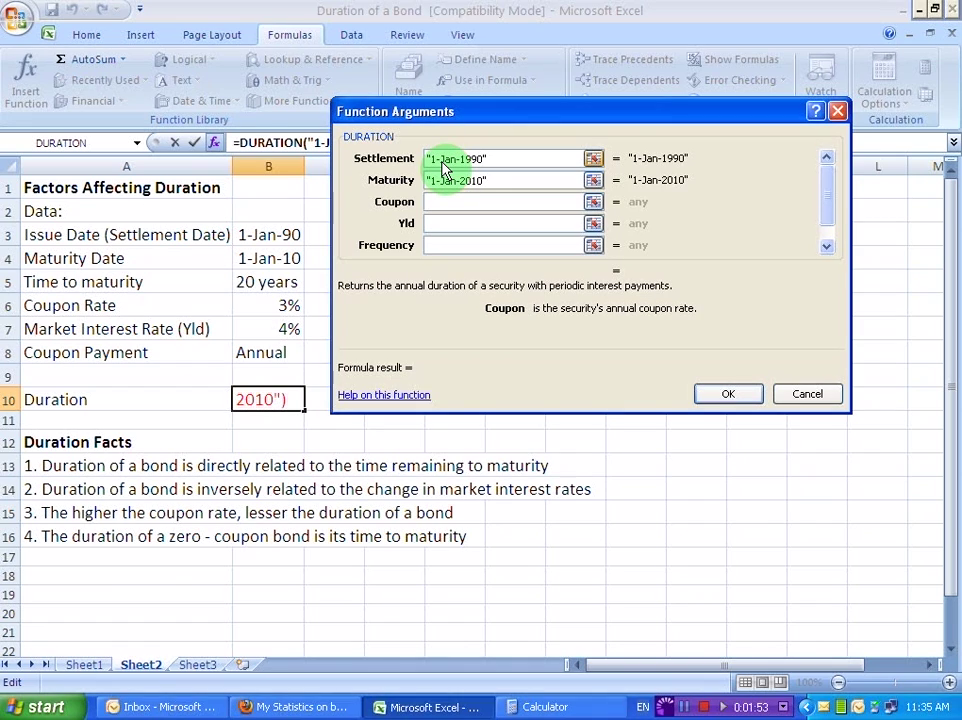
# Step: Enter coupon 3%, yield 4% and frequency 1
pyautogui.write('3%')
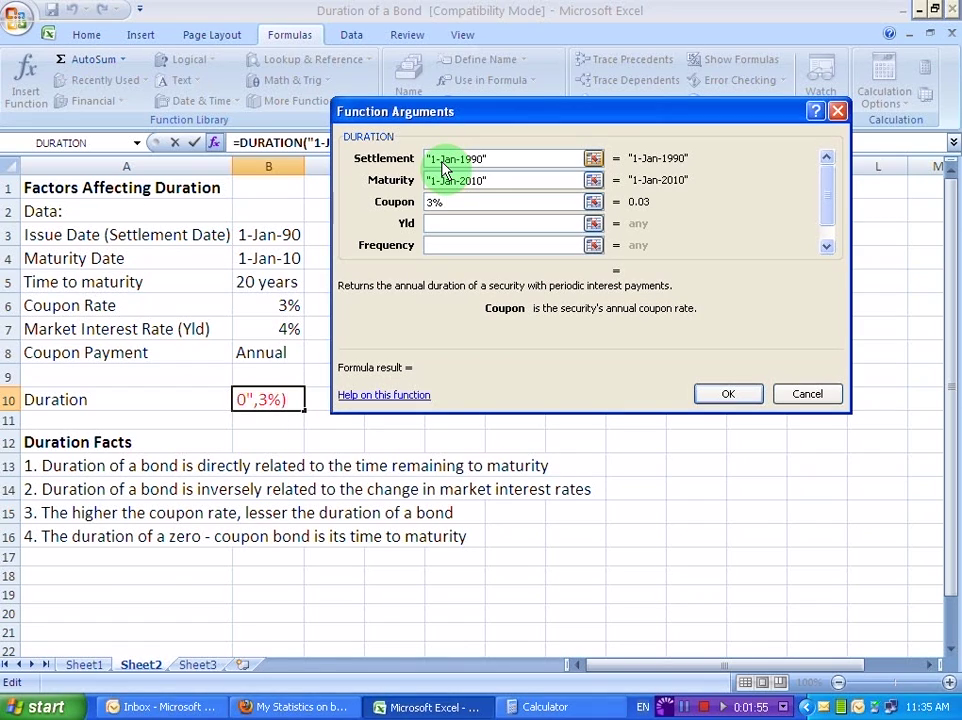
pyautogui.press('Tab')
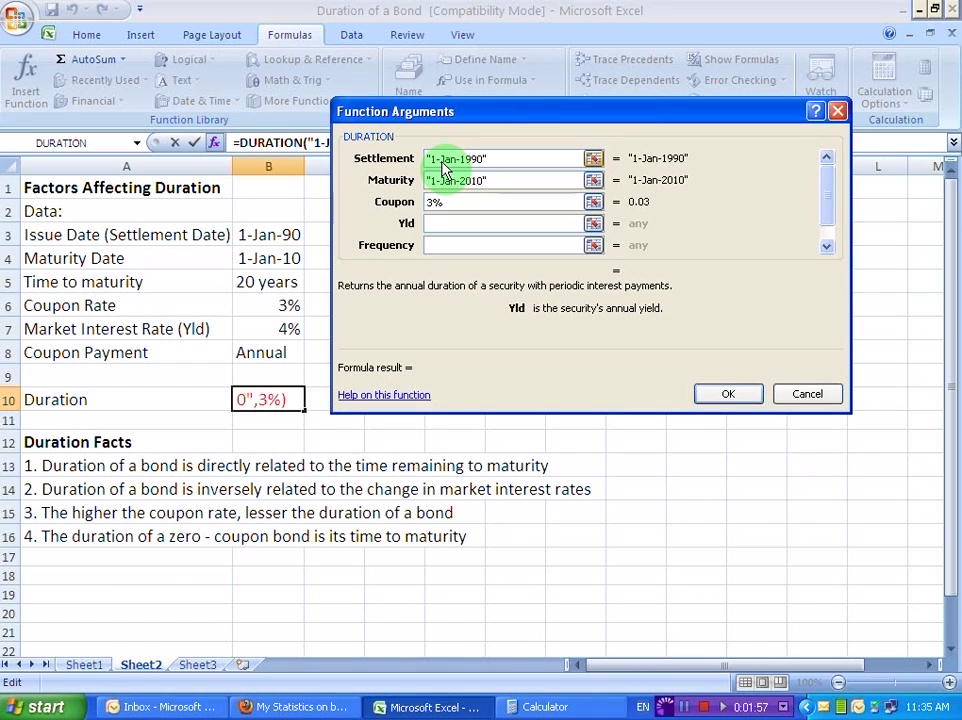
pyautogui.write('4%')
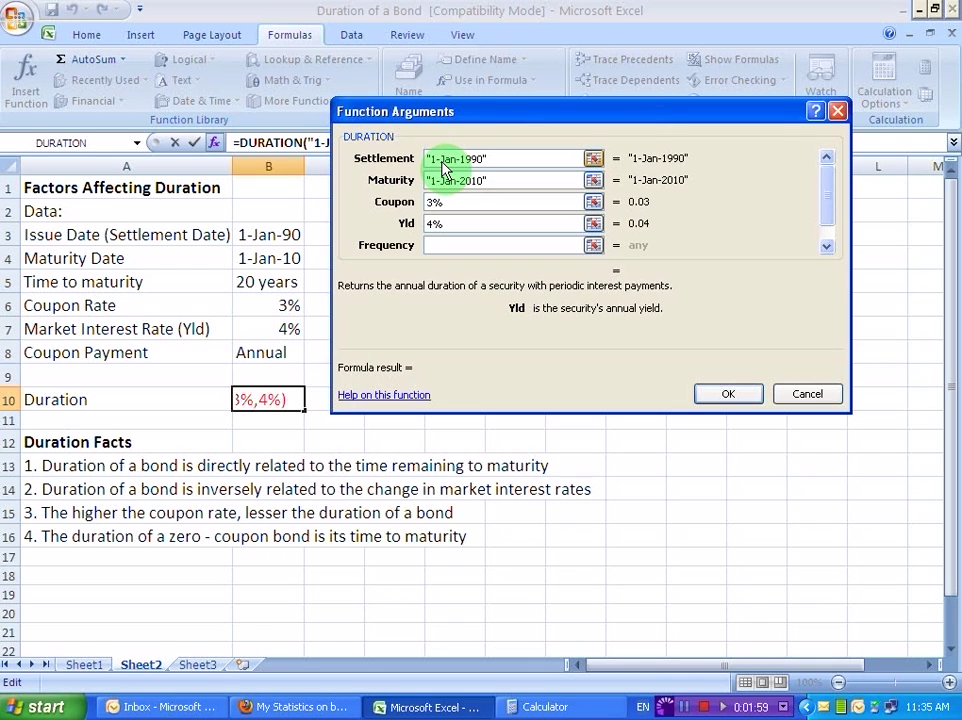
pyautogui.press('Tab')
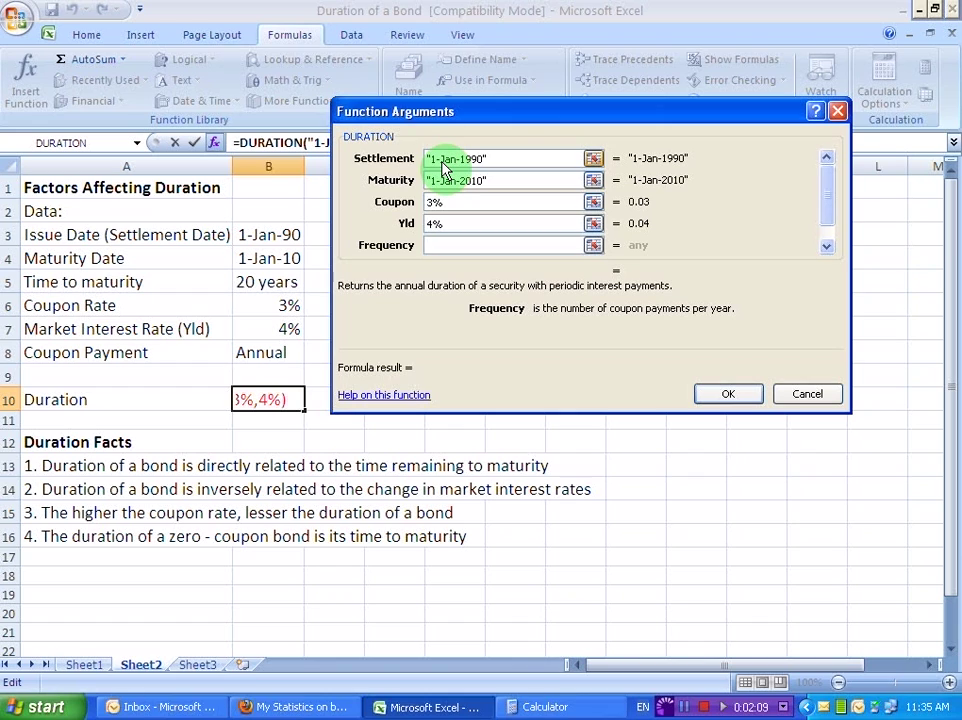
pyautogui.write('1')
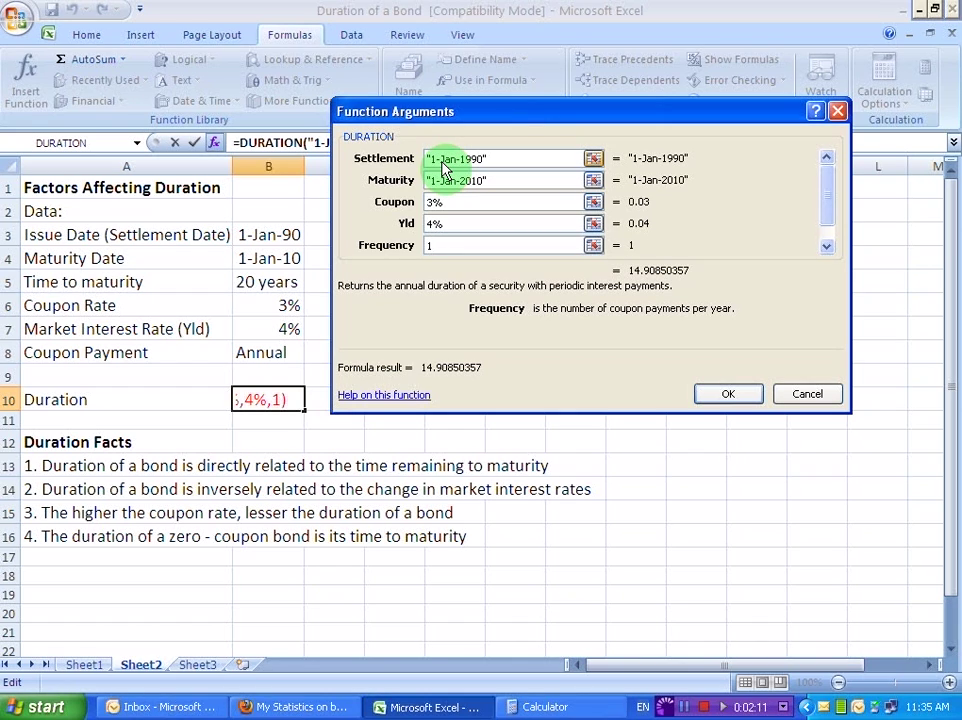
# Step: Confirm the DURATION formula so B10 shows 14.909, then reopen B10 for in-cell editing
pyautogui.click(722, 397)
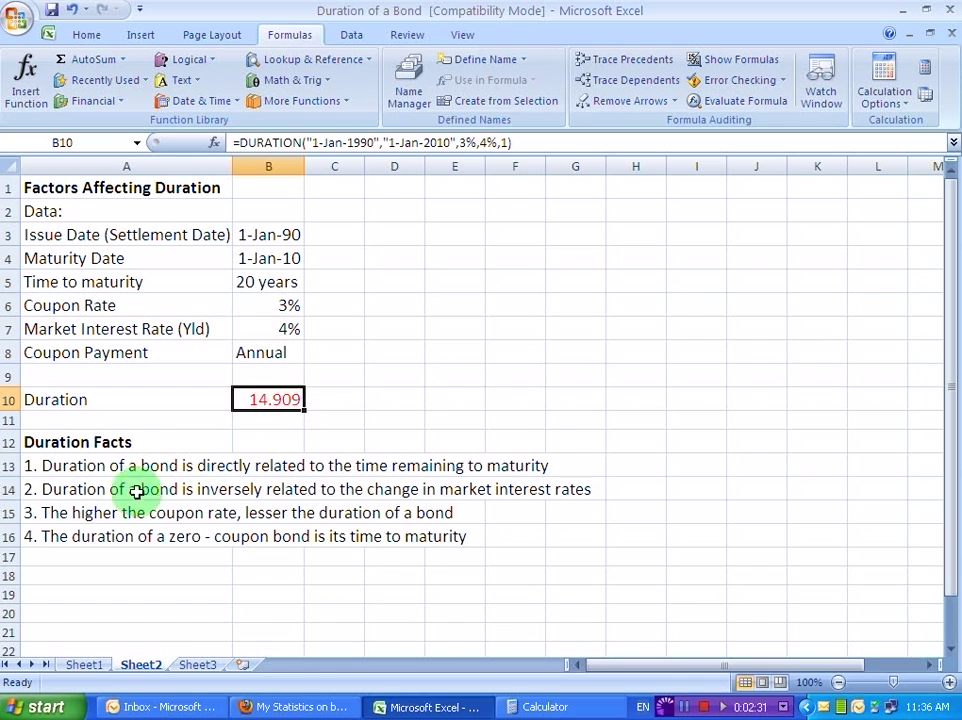
pyautogui.click(36, 467)
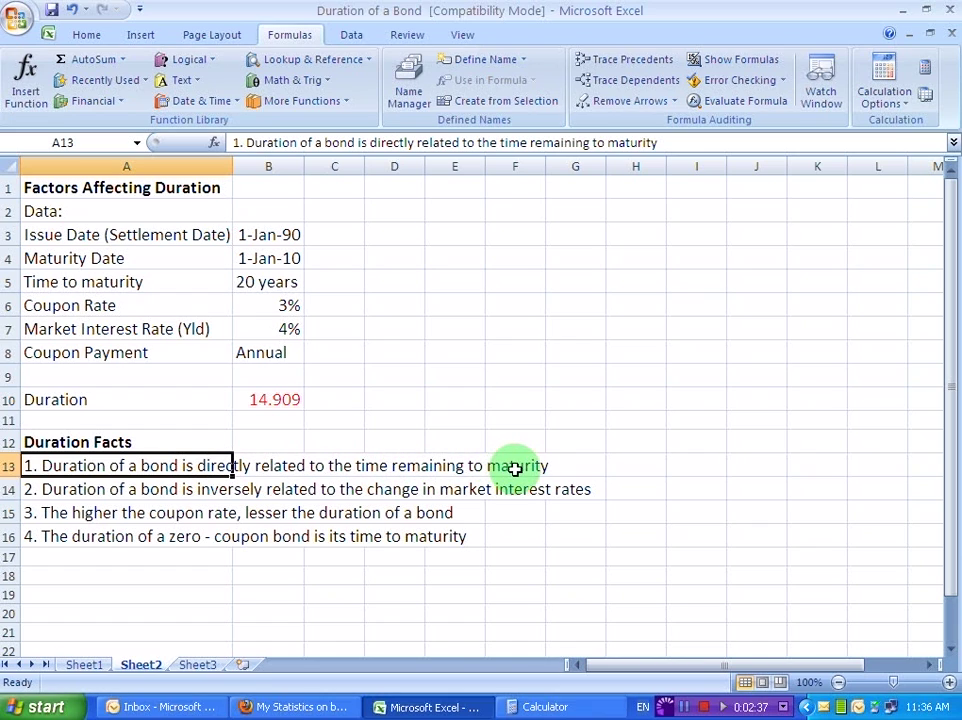
pyautogui.doubleClick(277, 403)
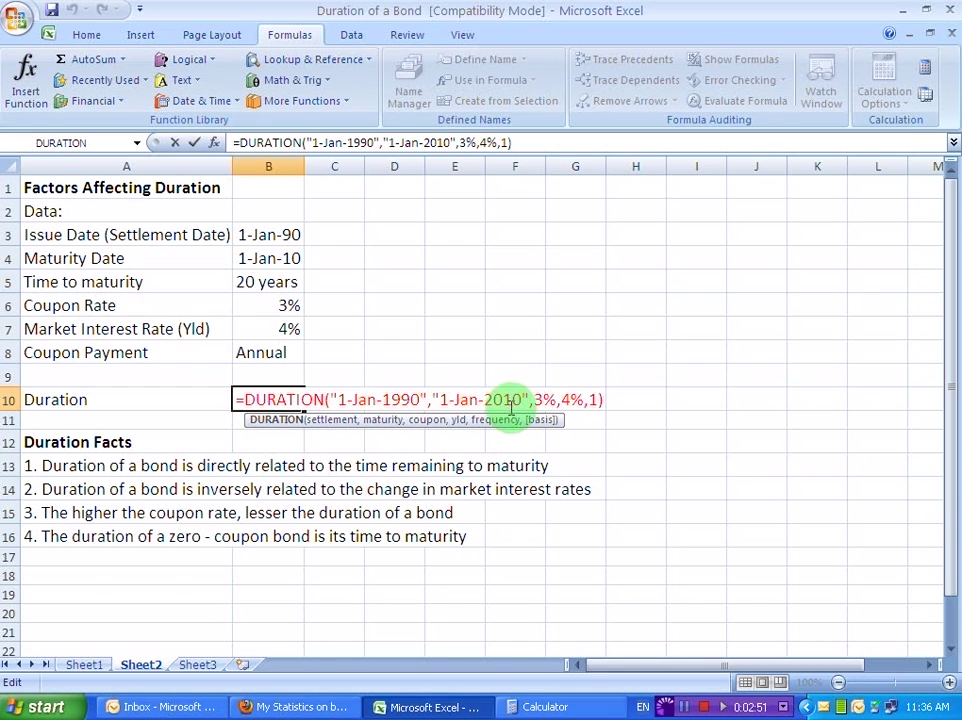
# Step: Change the maturity year in B10's formula to 2020 and commit it
pyautogui.click(506, 400)
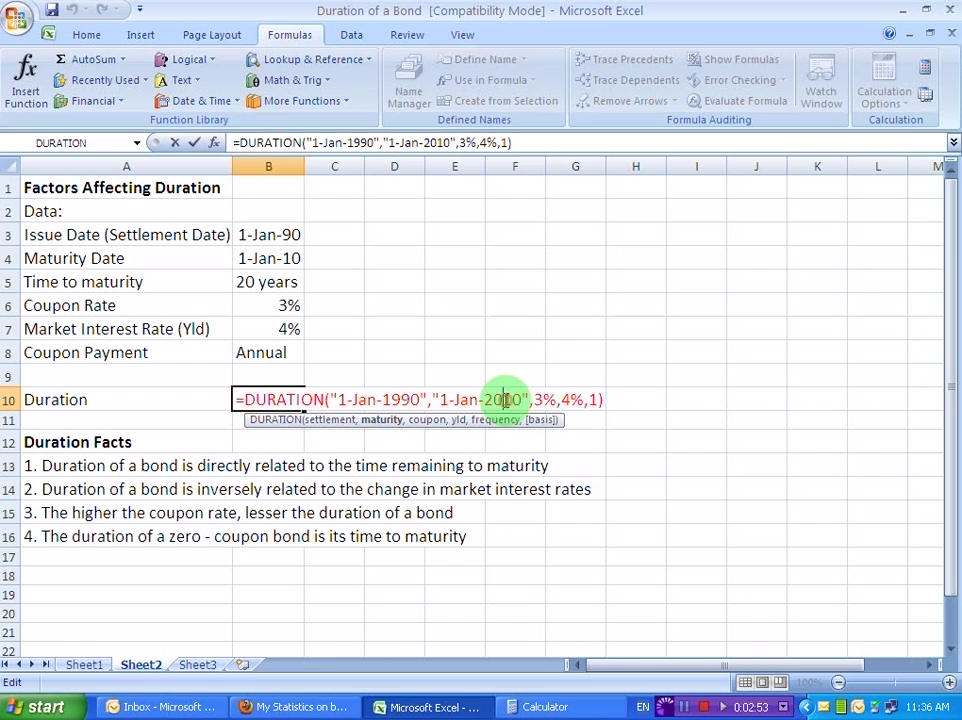
pyautogui.write('20')
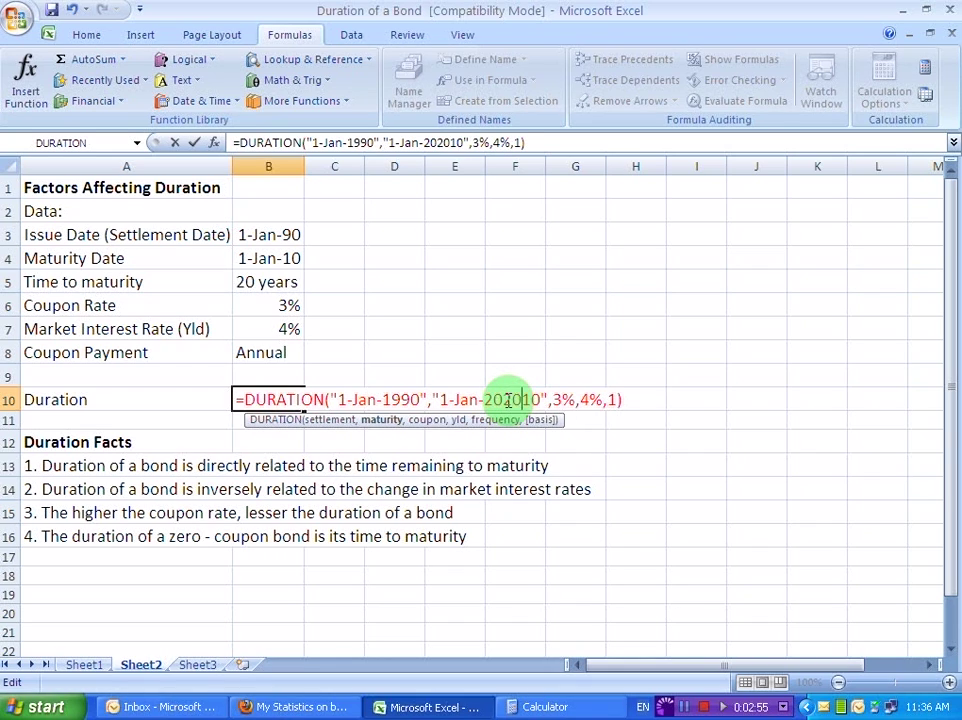
pyautogui.press('Delete')
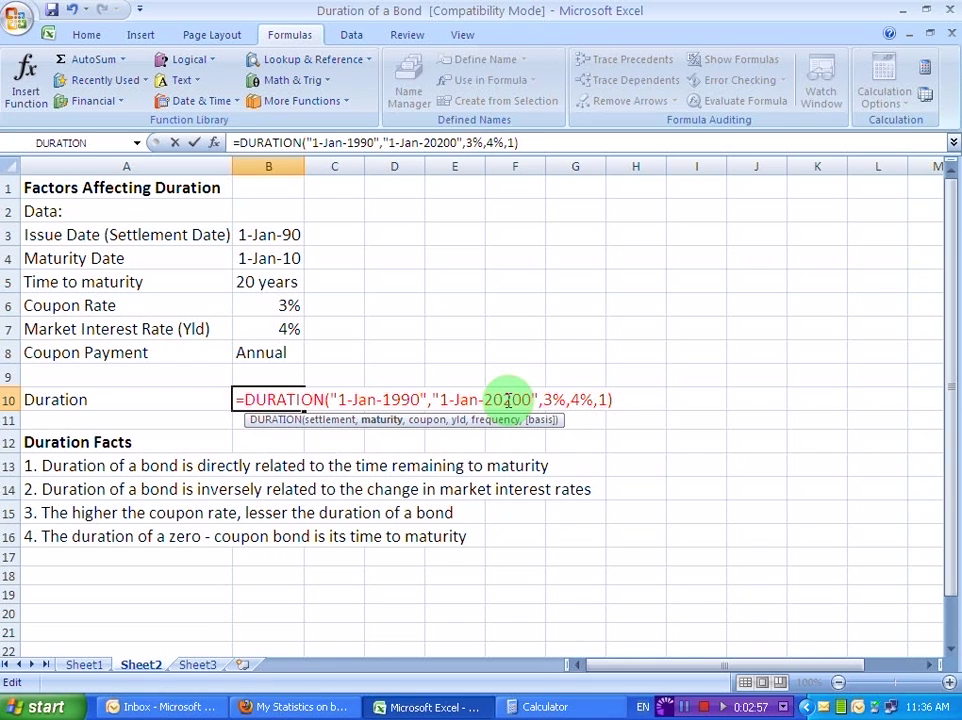
pyautogui.press('Delete')
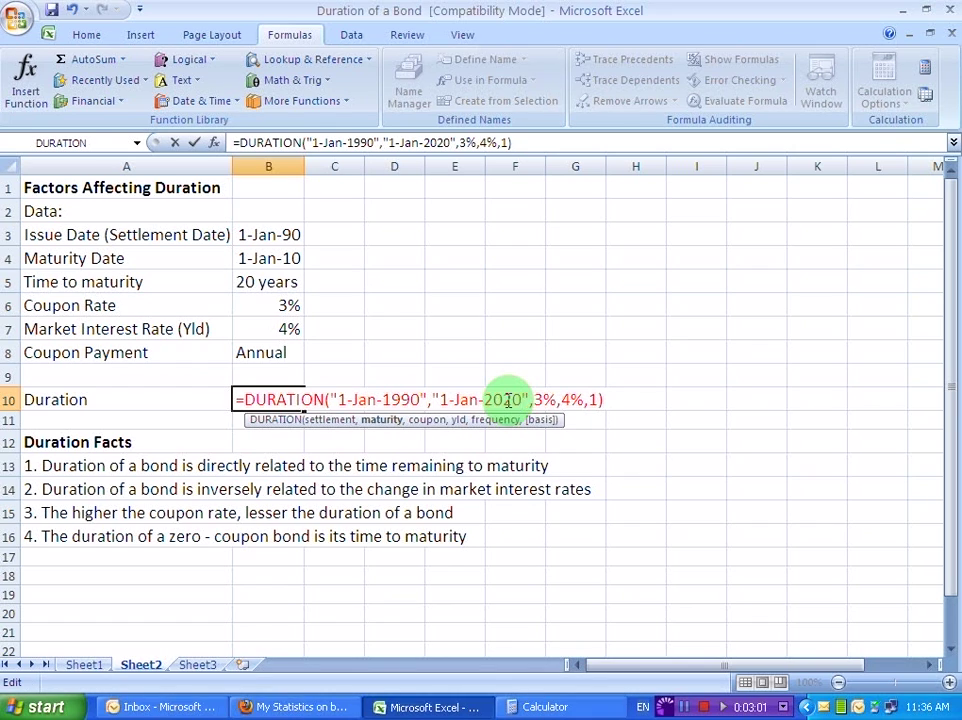
pyautogui.press('Return')
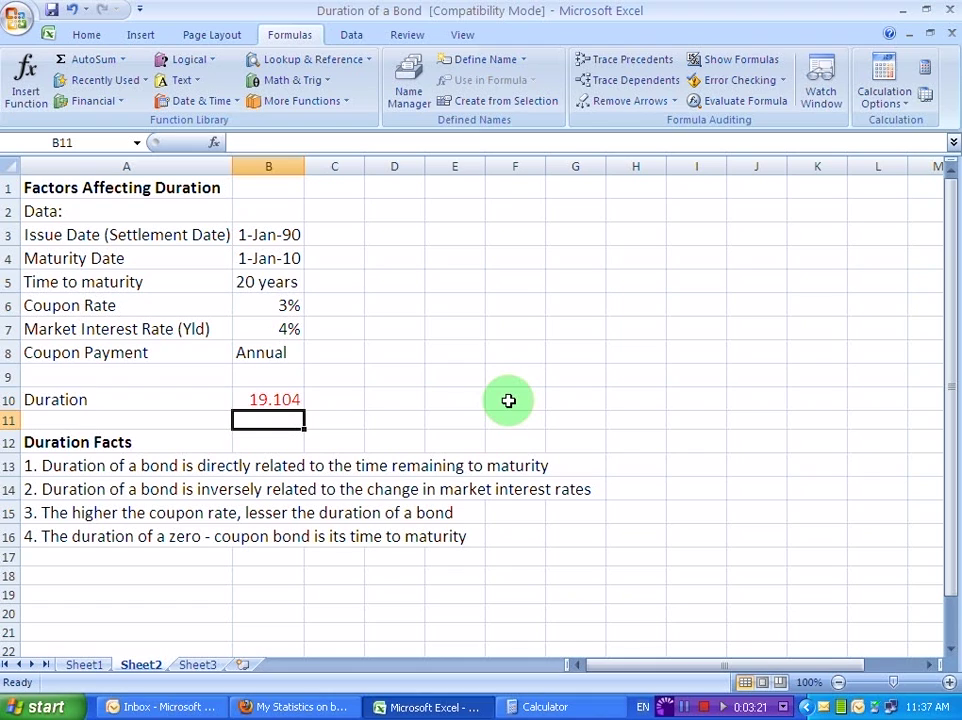
# Step: Change B10's maturity to 1-Jan-2005, dropping the duration to 12.1
pyautogui.click(280, 401)
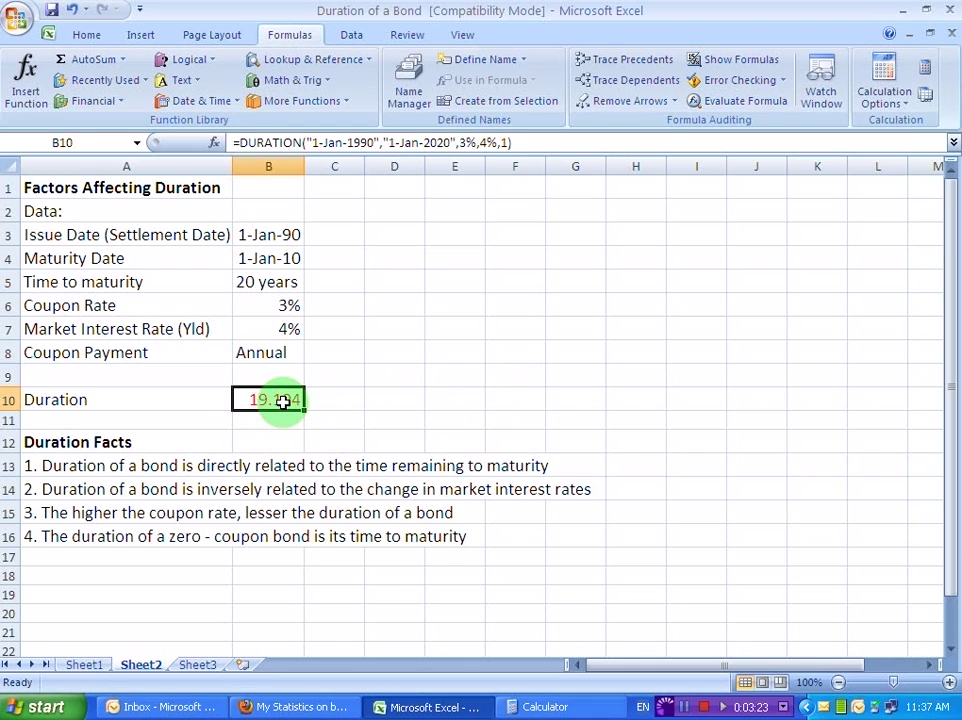
pyautogui.doubleClick(282, 401)
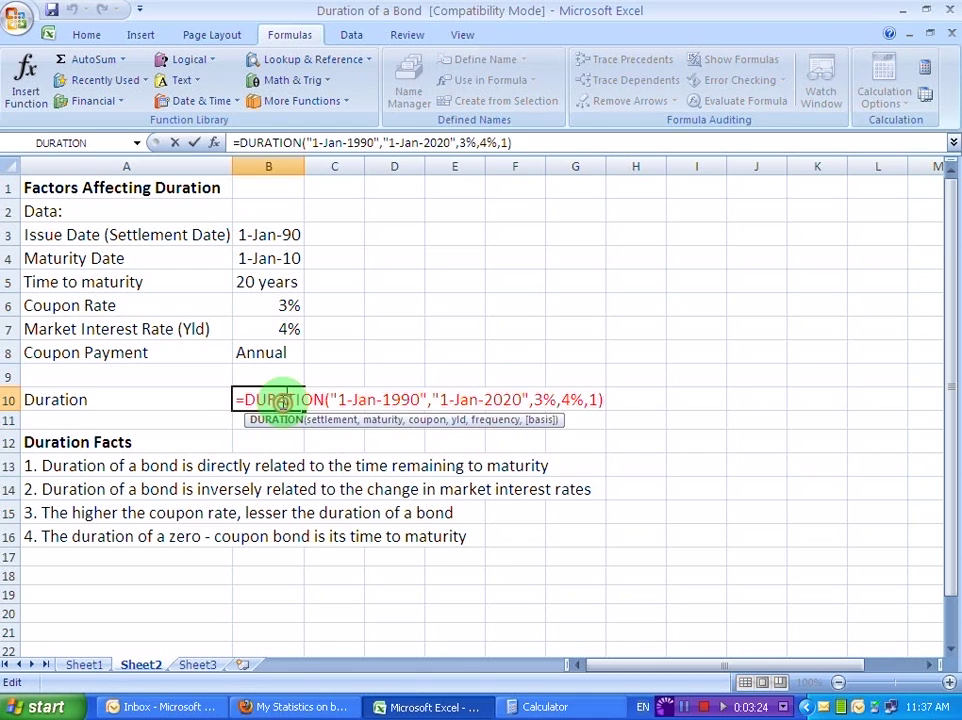
pyautogui.click(506, 400)
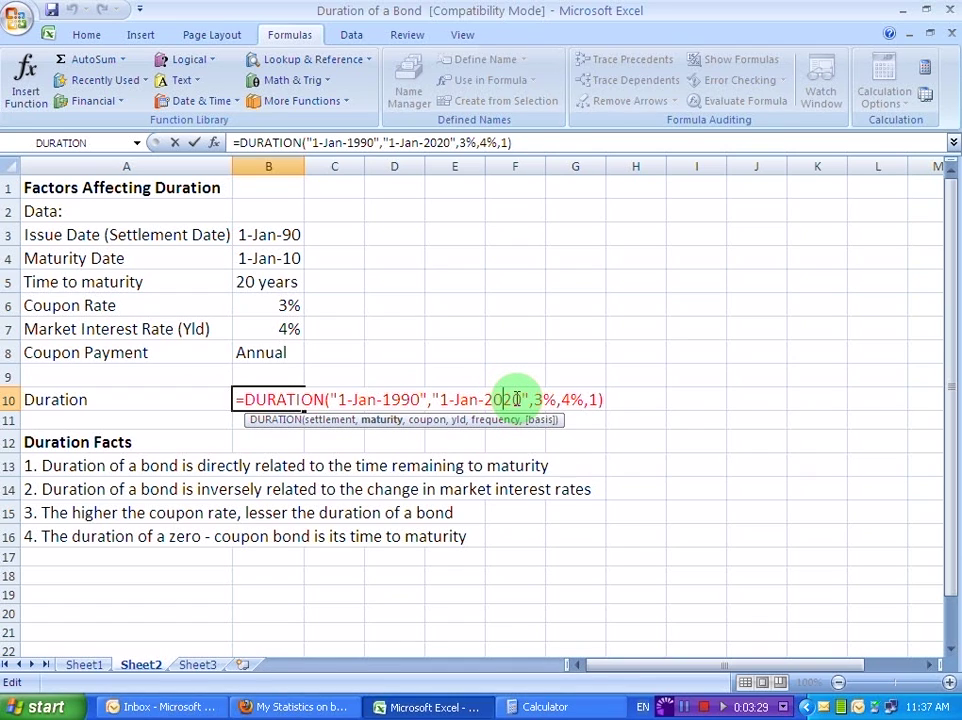
pyautogui.press('BackSpace')
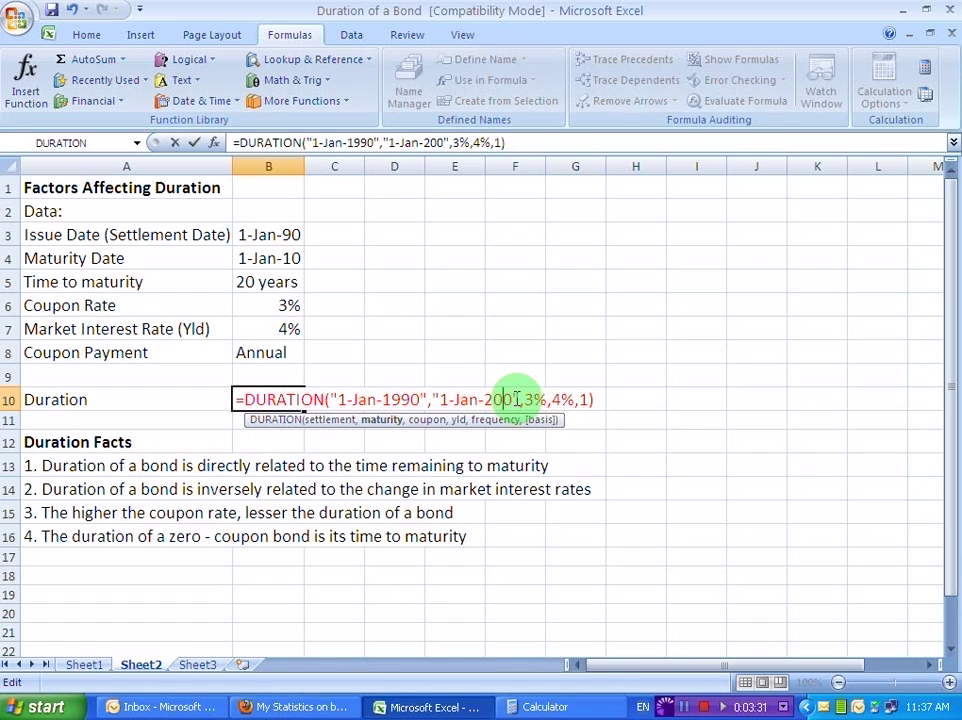
pyautogui.write('5')
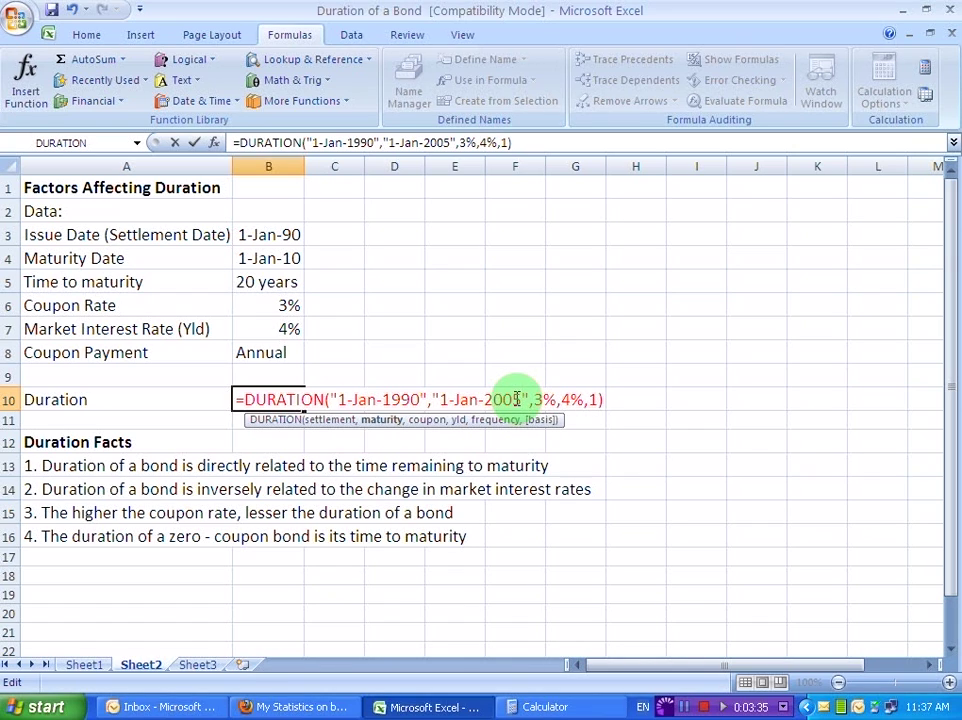
pyautogui.press('Return')
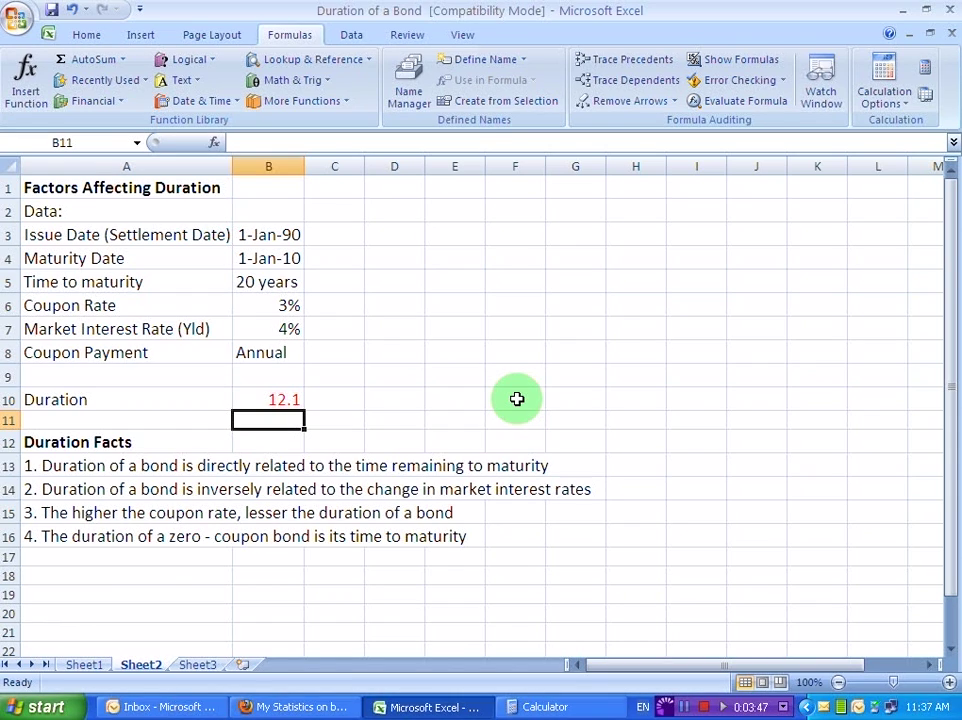
# Step: Edit B10's maturity year from 2005 back to 2010, restoring 14.909, then reopen the formula
pyautogui.click(288, 399)
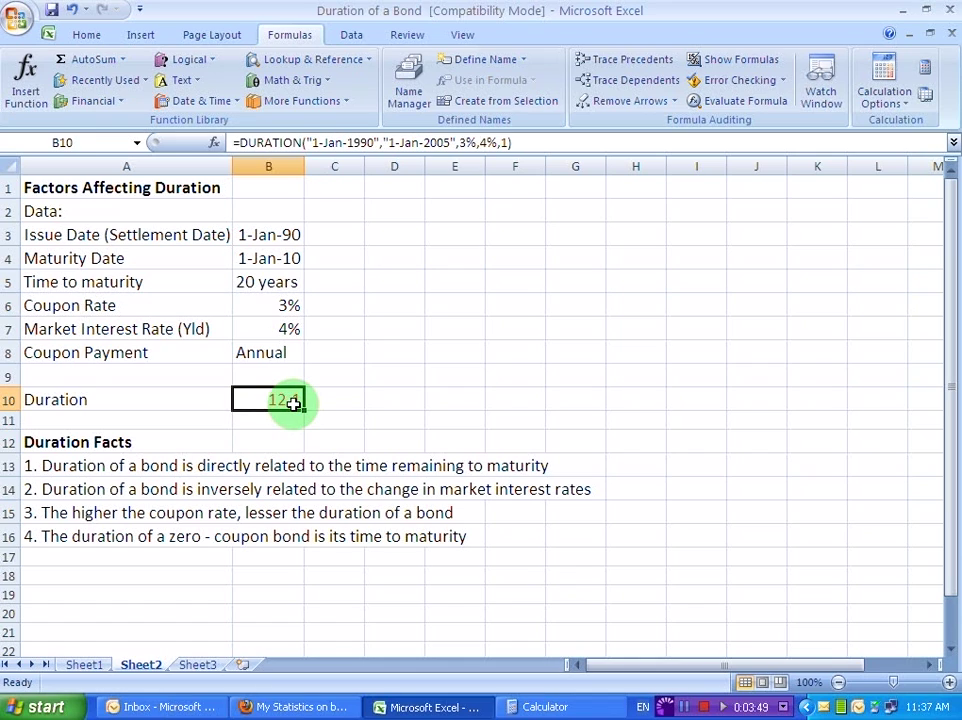
pyautogui.doubleClick(290, 401)
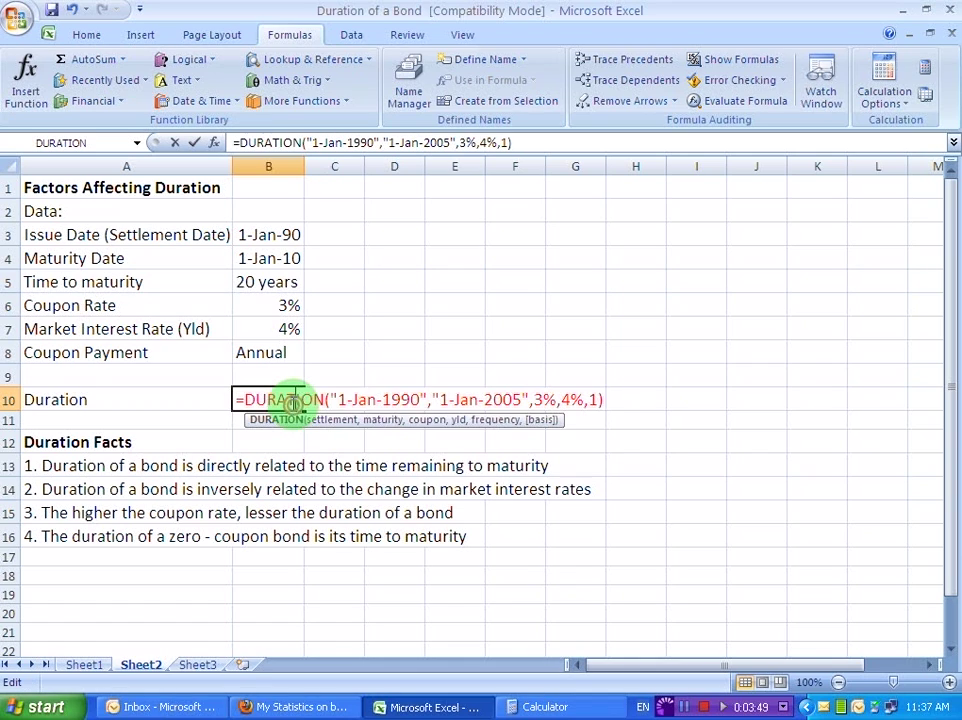
pyautogui.click(509, 400)
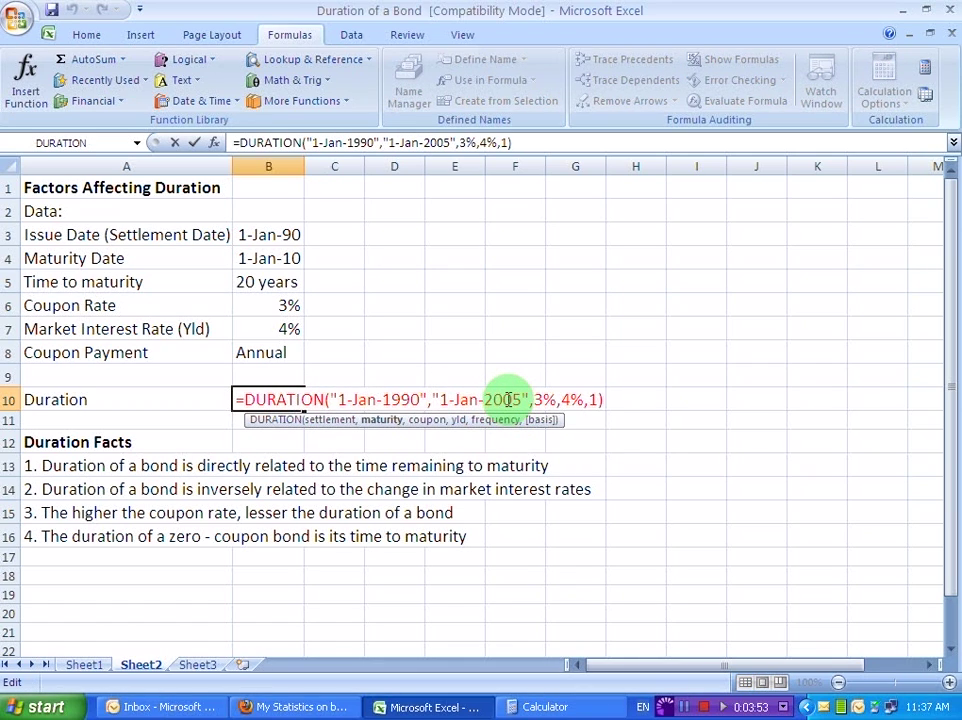
pyautogui.press('BackSpace')
pyautogui.press('Delete')
pyautogui.write('10')
pyautogui.press('Return')
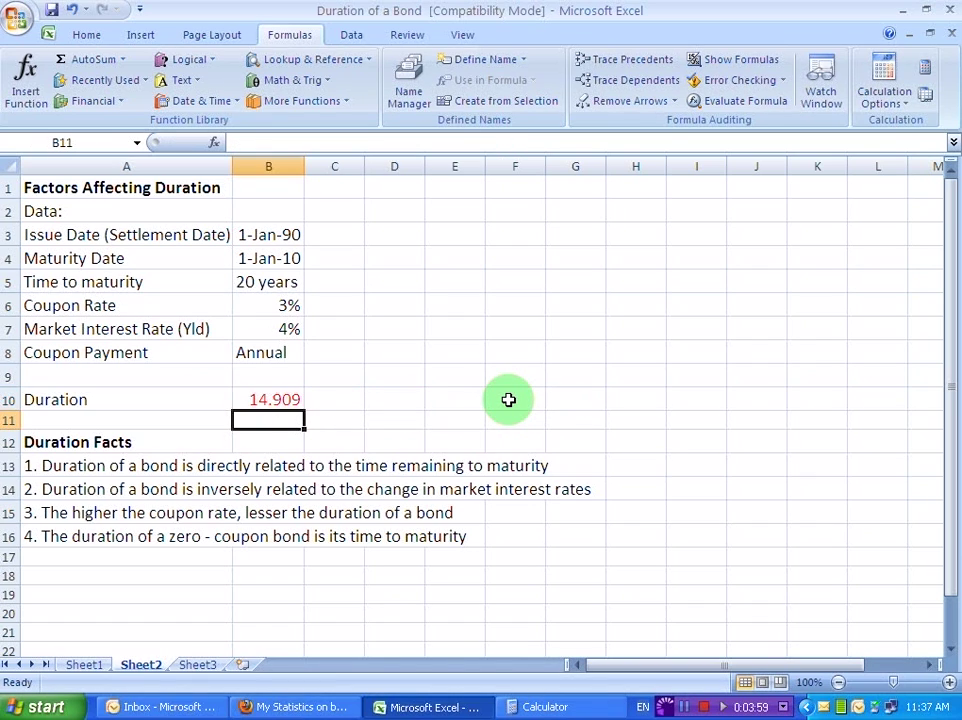
pyautogui.click(54, 494)
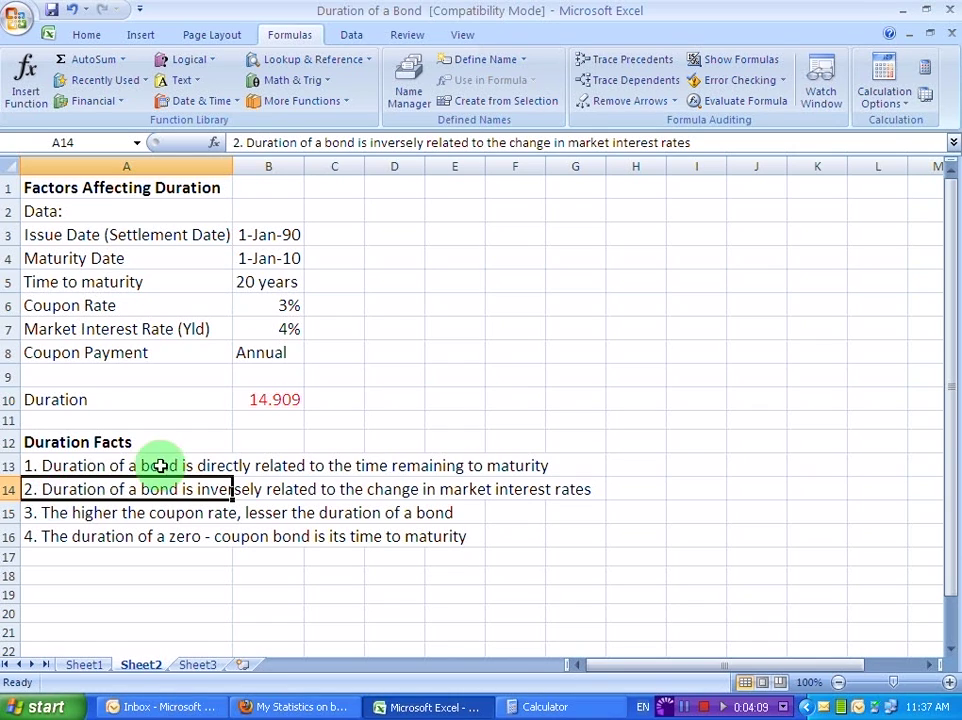
pyautogui.doubleClick(279, 403)
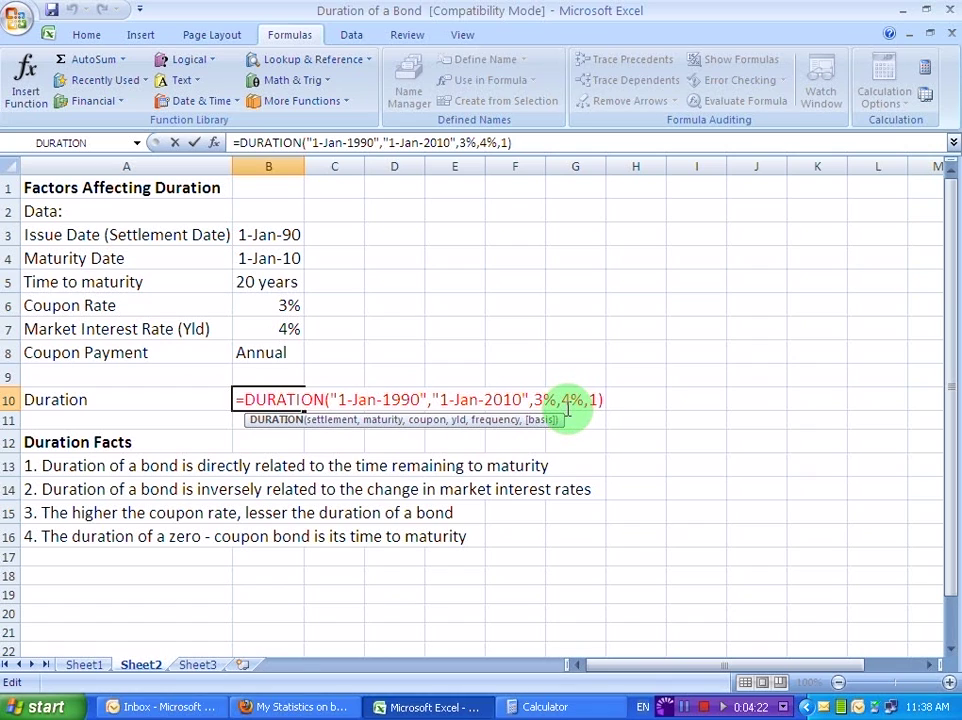
# Step: Replace the 4% yield with 6% in B10's formula, giving a duration of 14.022
pyautogui.click(564, 399)
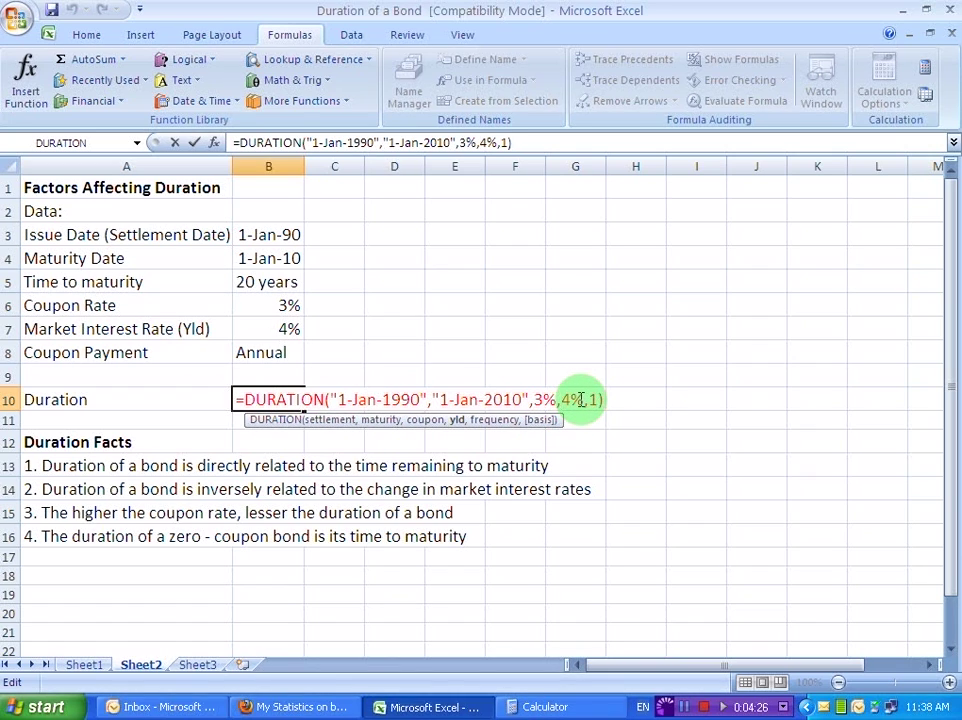
pyautogui.write('6')
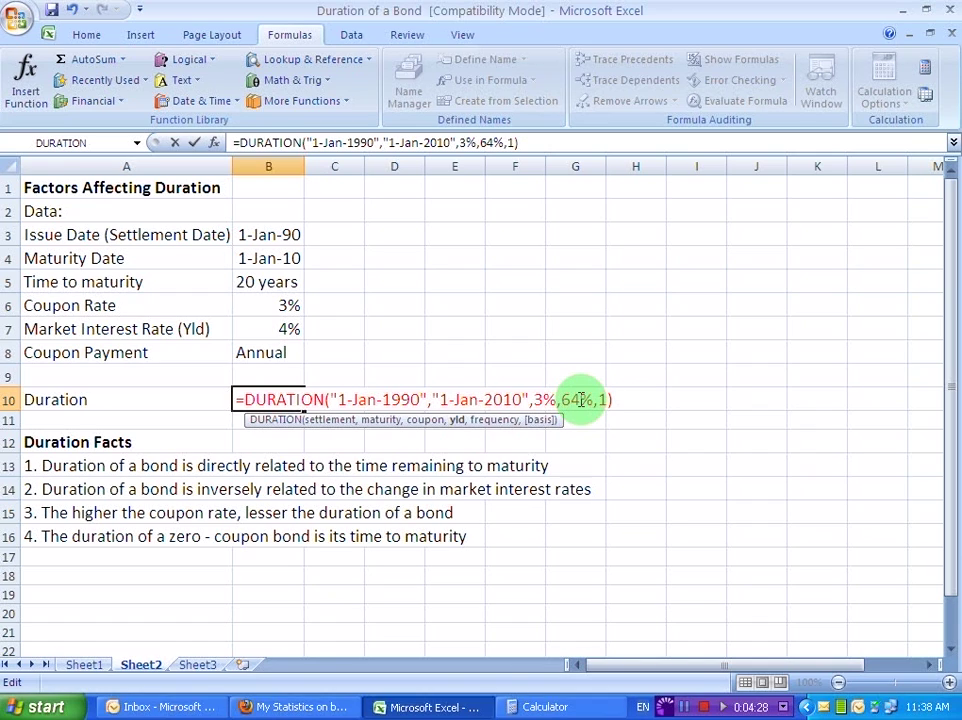
pyautogui.press('Delete')
pyautogui.press('Return')
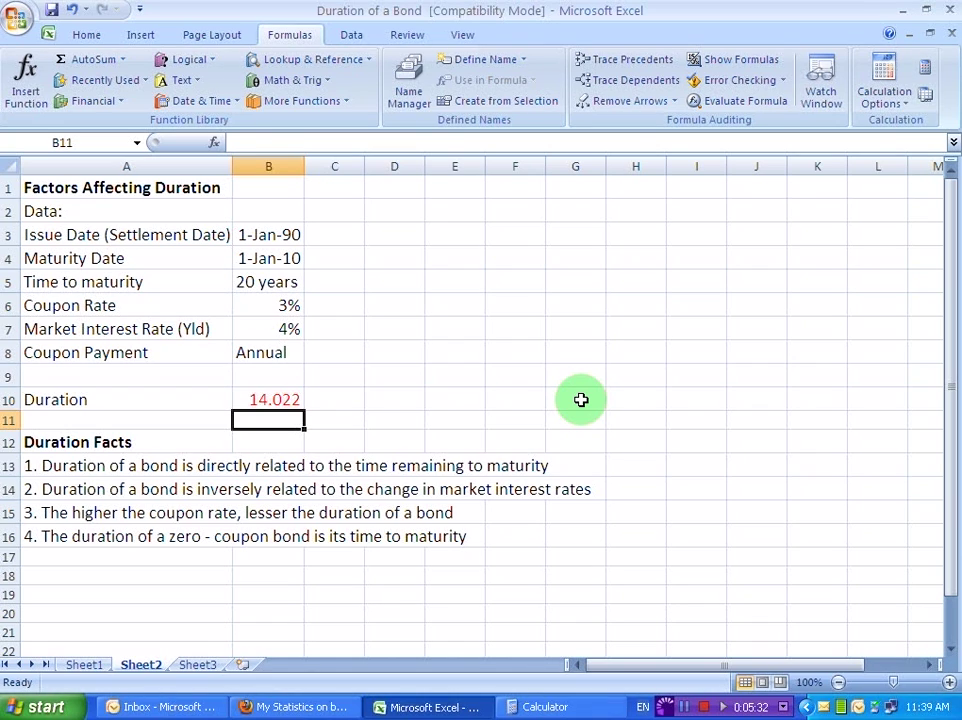
# Step: Change B10's yield from 6% back to 4%, restoring the 14.909 duration
pyautogui.click(70, 517)
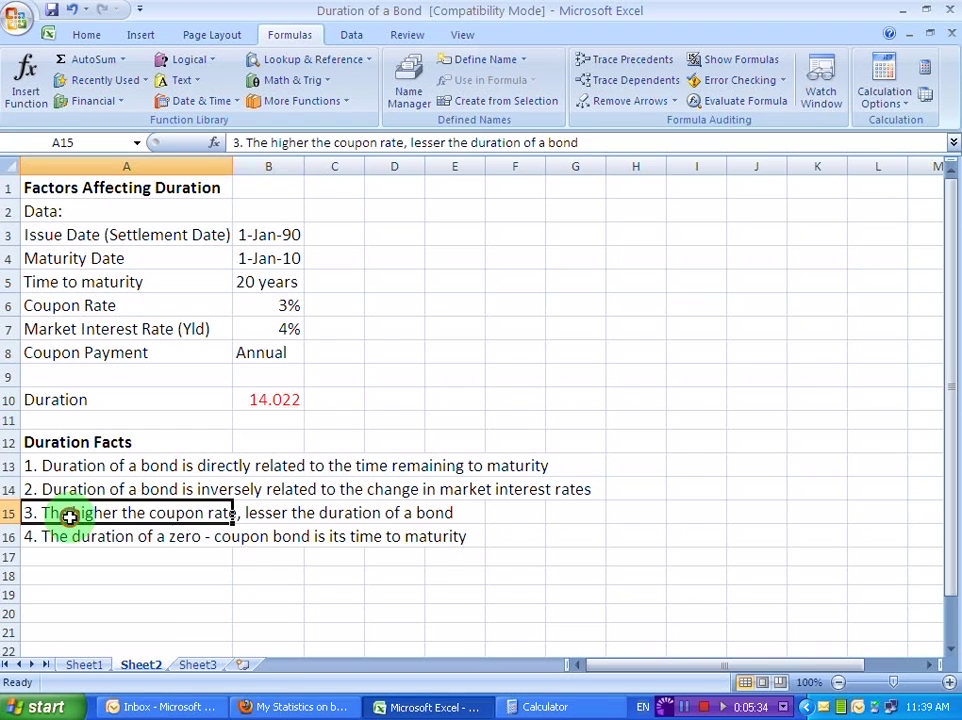
pyautogui.click(263, 399)
pyautogui.doubleClick(263, 399)
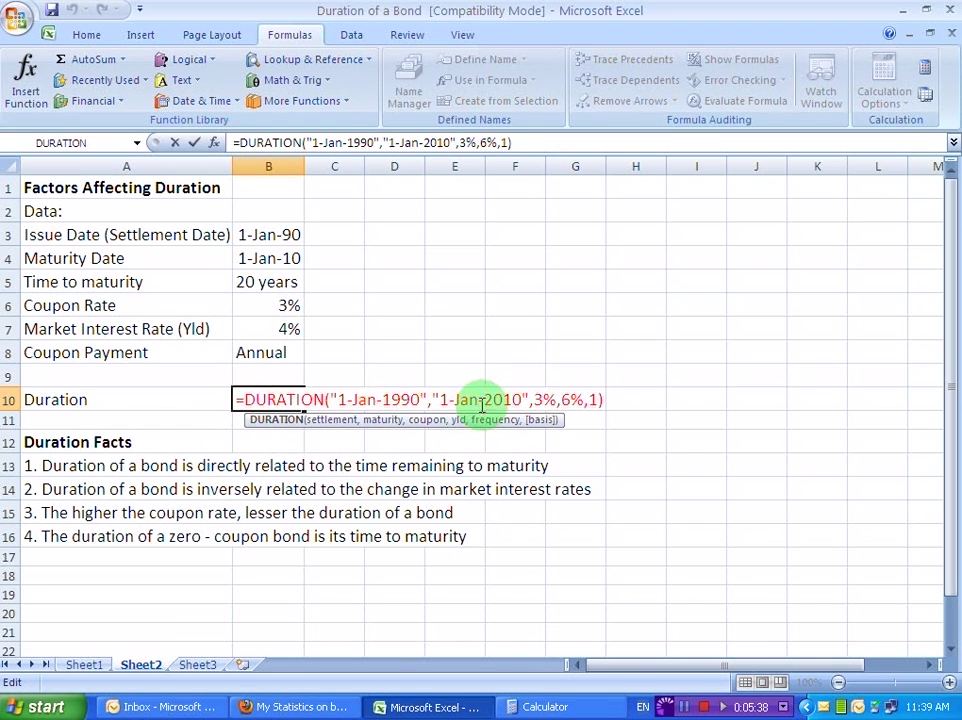
pyautogui.click(565, 398)
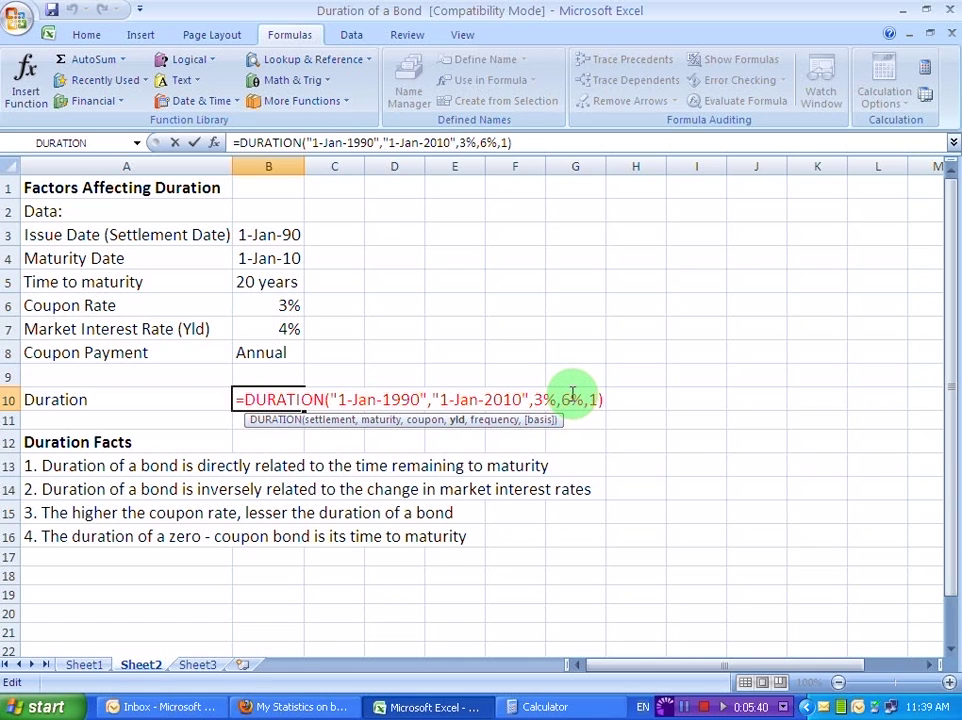
pyautogui.write('4')
pyautogui.press('Delete')
pyautogui.press('Return')
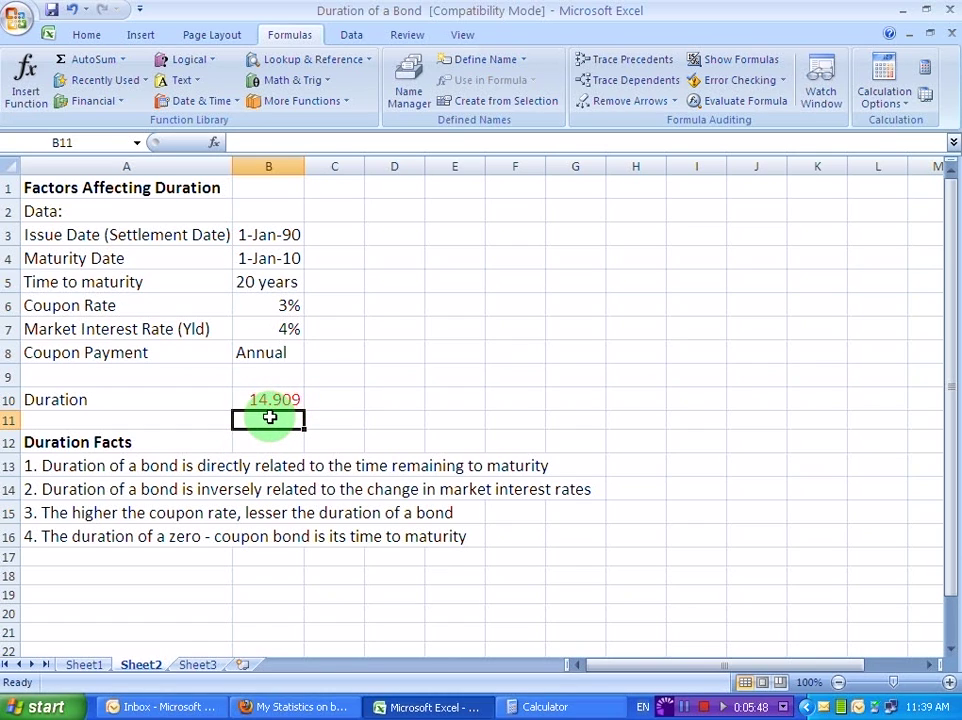
pyautogui.click(49, 518)
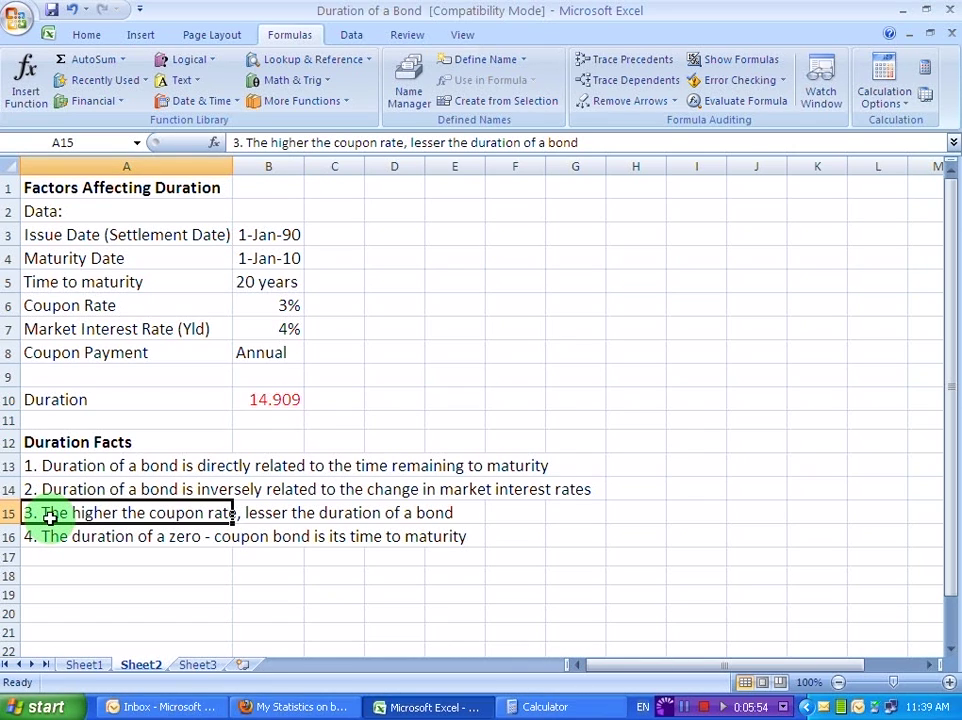
# Step: Change B10's coupon argument from 3% to 7%, reducing the duration to 12.708
pyautogui.click(268, 400)
pyautogui.doubleClick(268, 400)
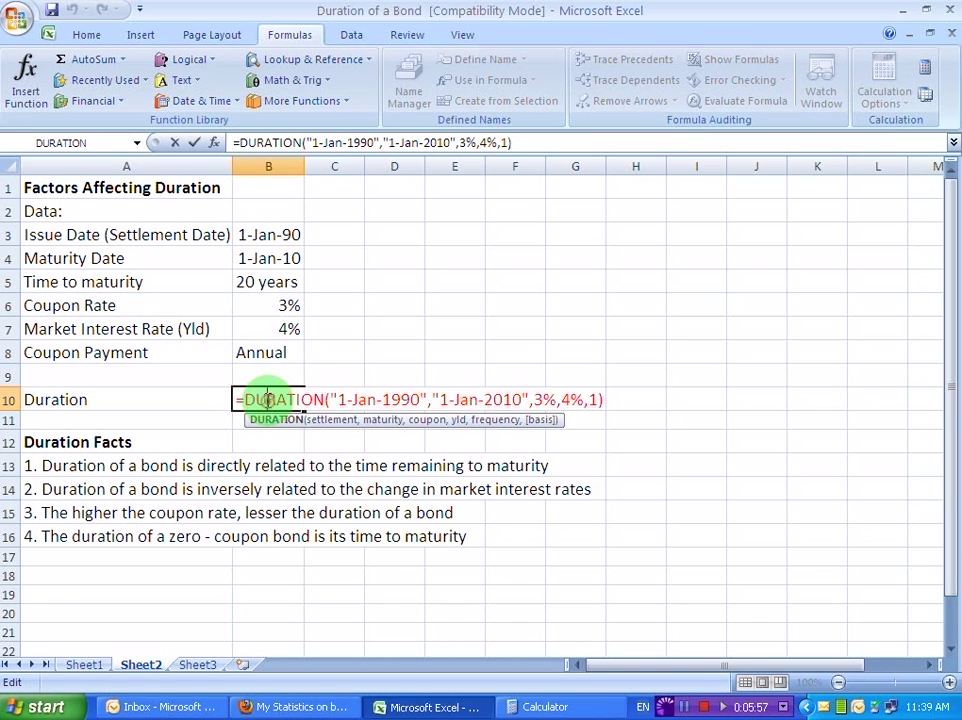
pyautogui.click(536, 400)
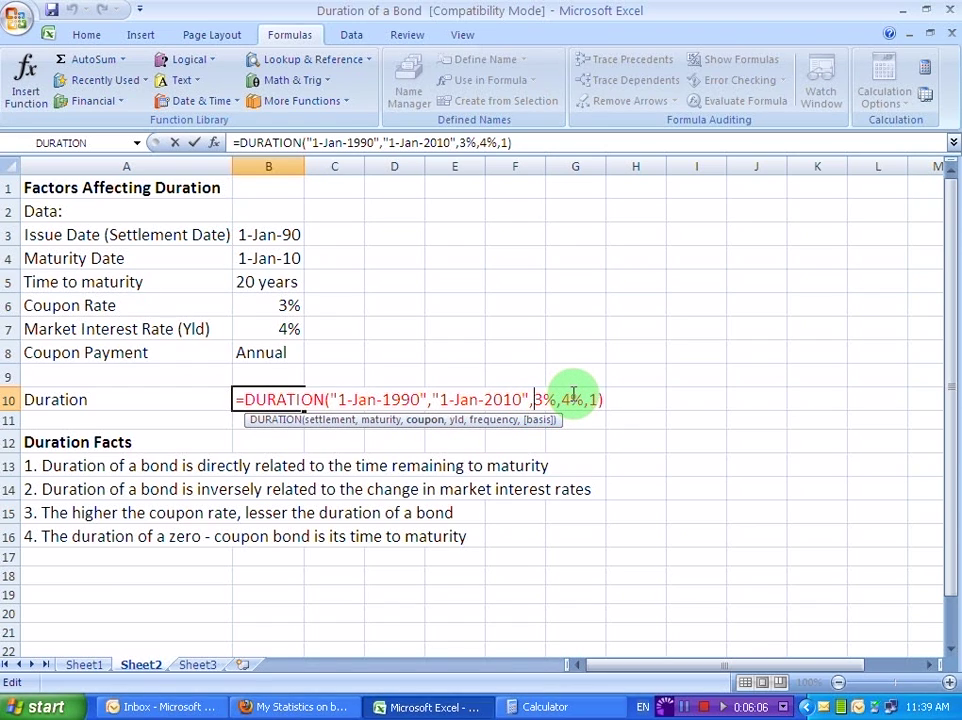
pyautogui.write('7')
pyautogui.press('Delete')
pyautogui.press('Return')
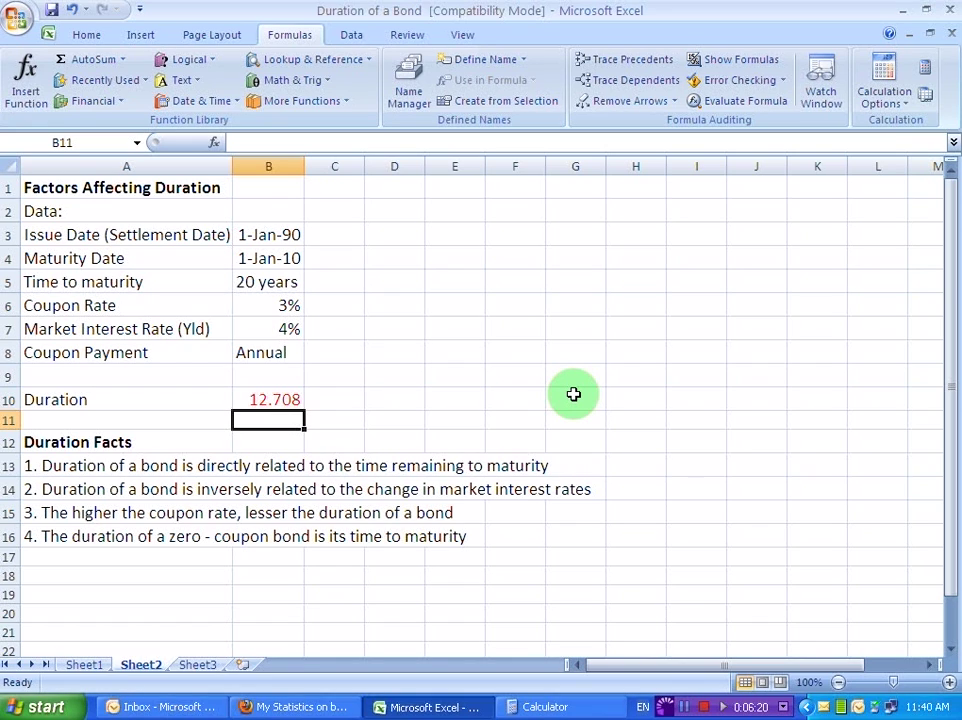
pyautogui.click(62, 515)
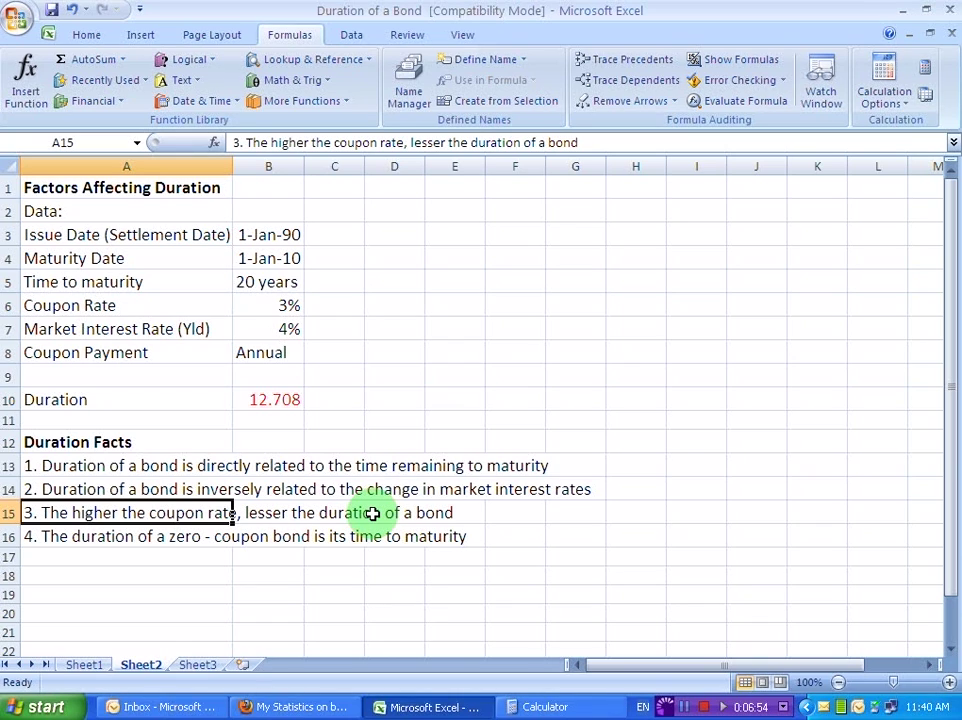
# Step: Review the zero-coupon fact and the 20-year maturity in B5, then reopen B10's formula
pyautogui.click(42, 538)
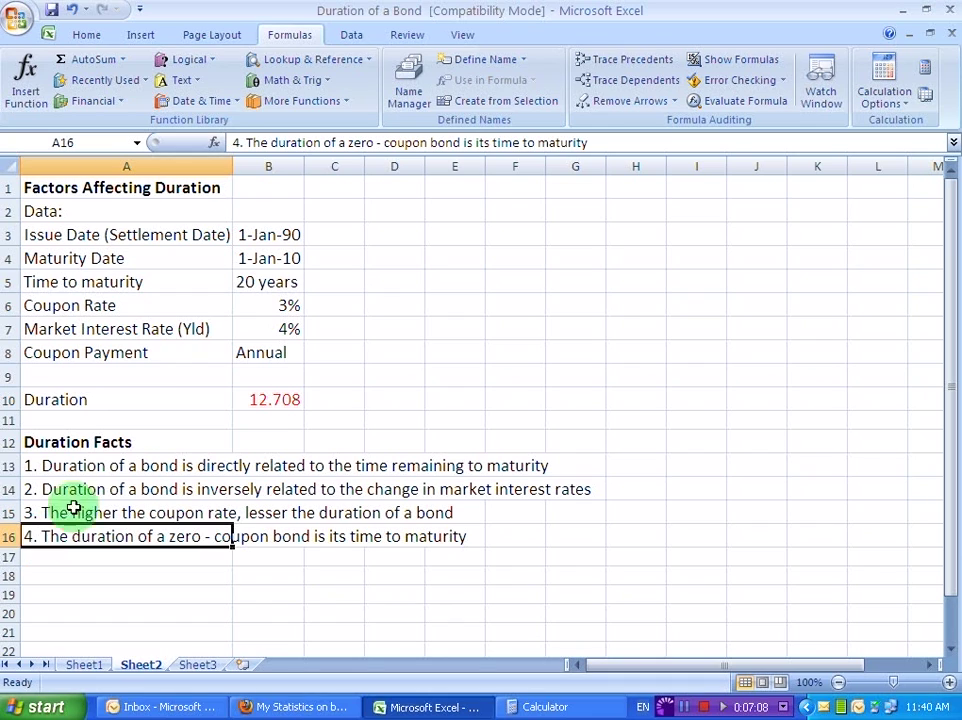
pyautogui.click(250, 285)
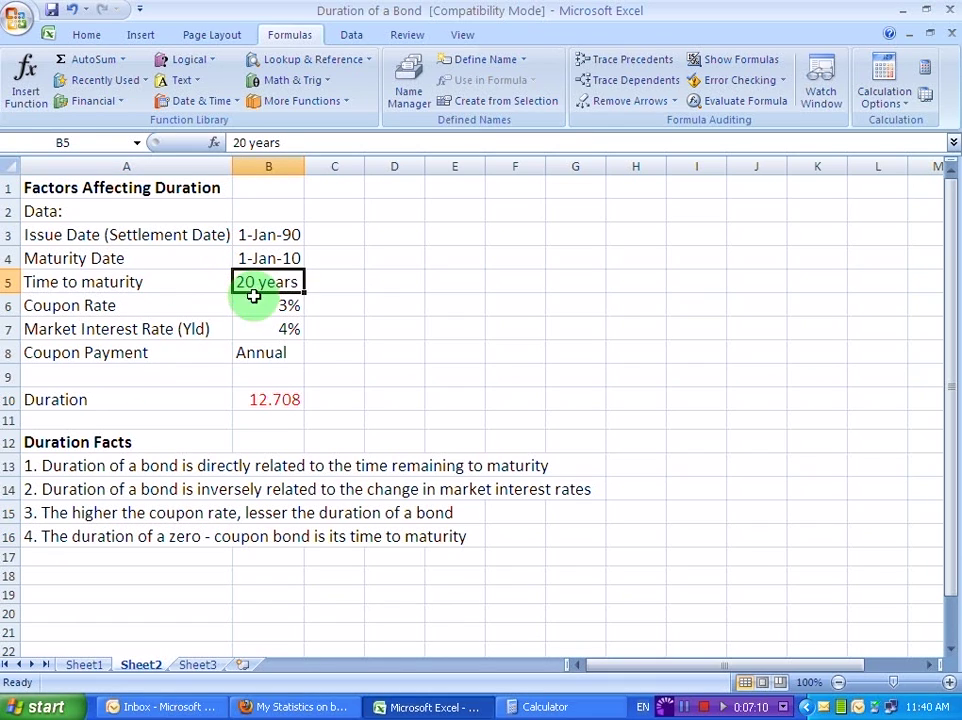
pyautogui.doubleClick(270, 401)
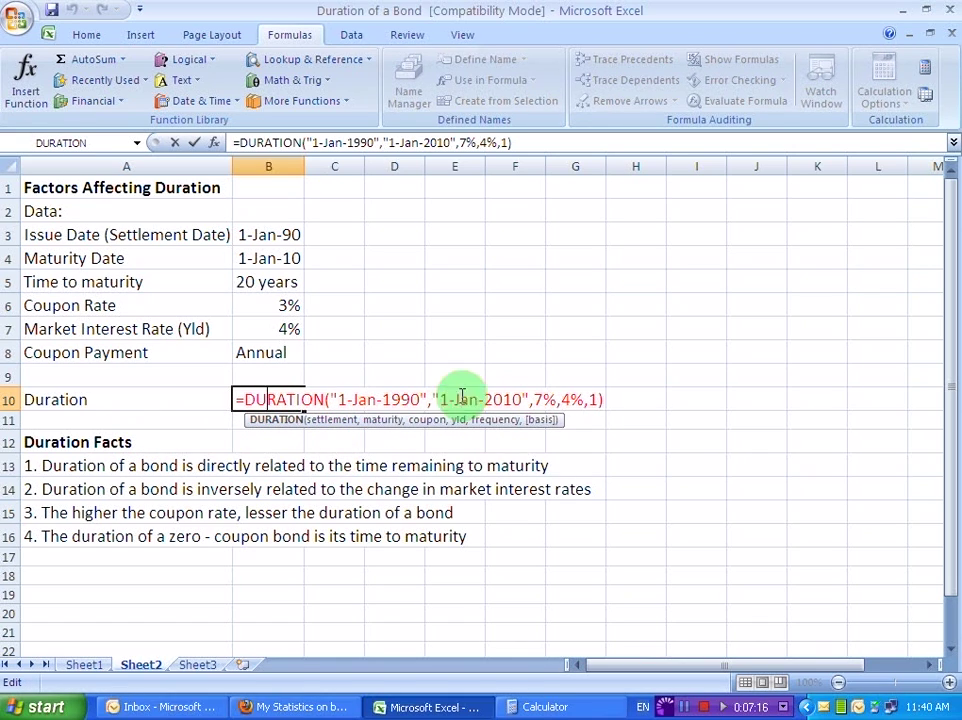
# Step: Replace the 7% coupon with 0% so B10's duration equals 20, matching B5's 20 years
pyautogui.click(538, 399)
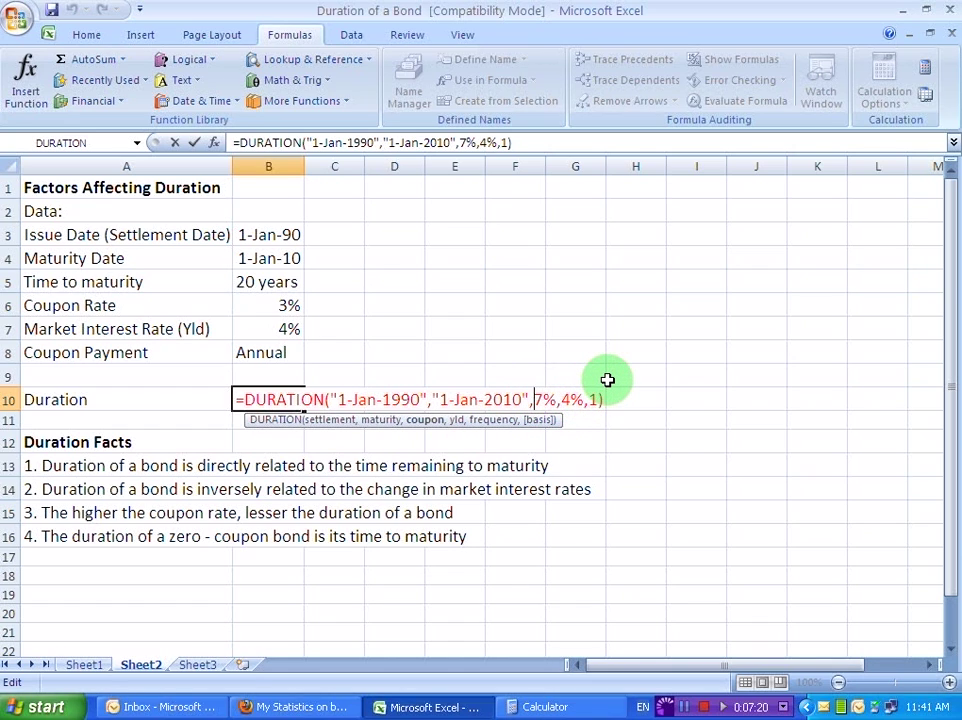
pyautogui.write('0')
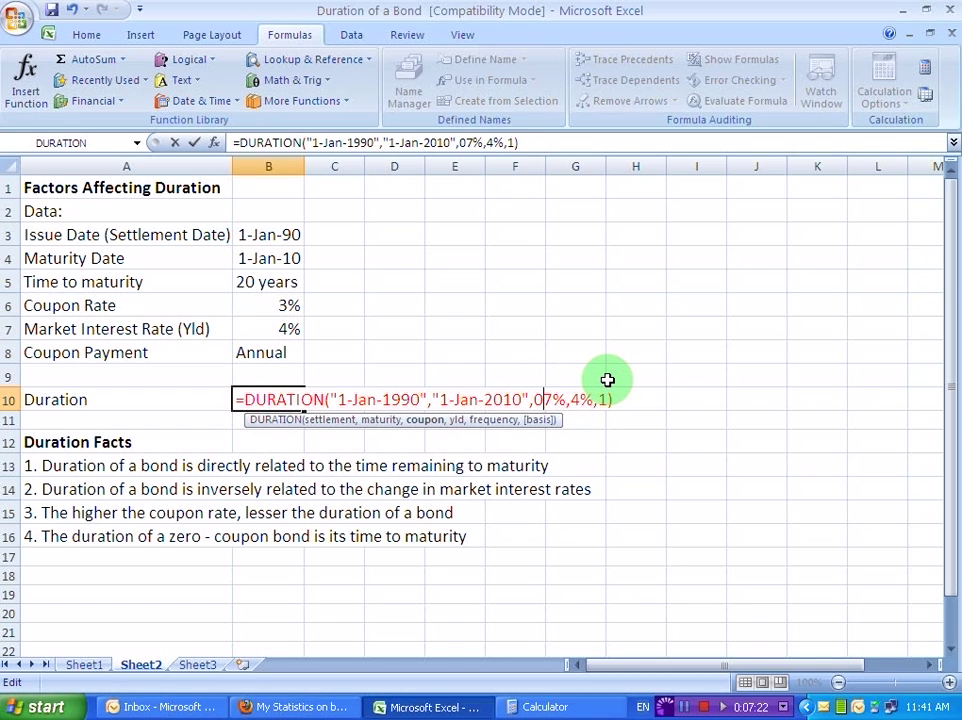
pyautogui.press('Delete')
pyautogui.press('Return')
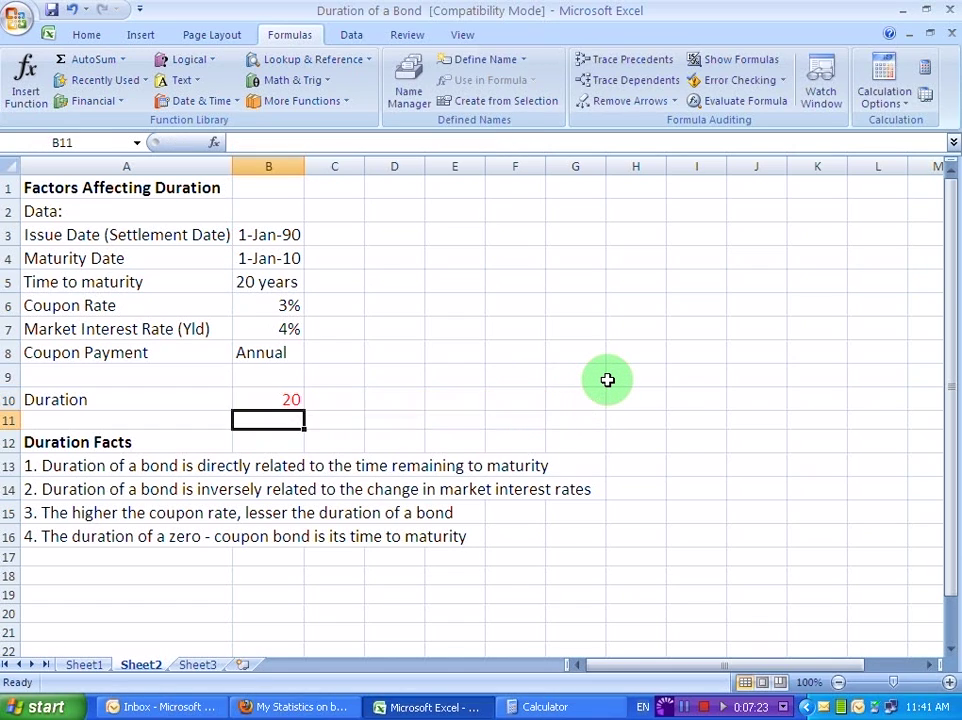
pyautogui.click(297, 401)
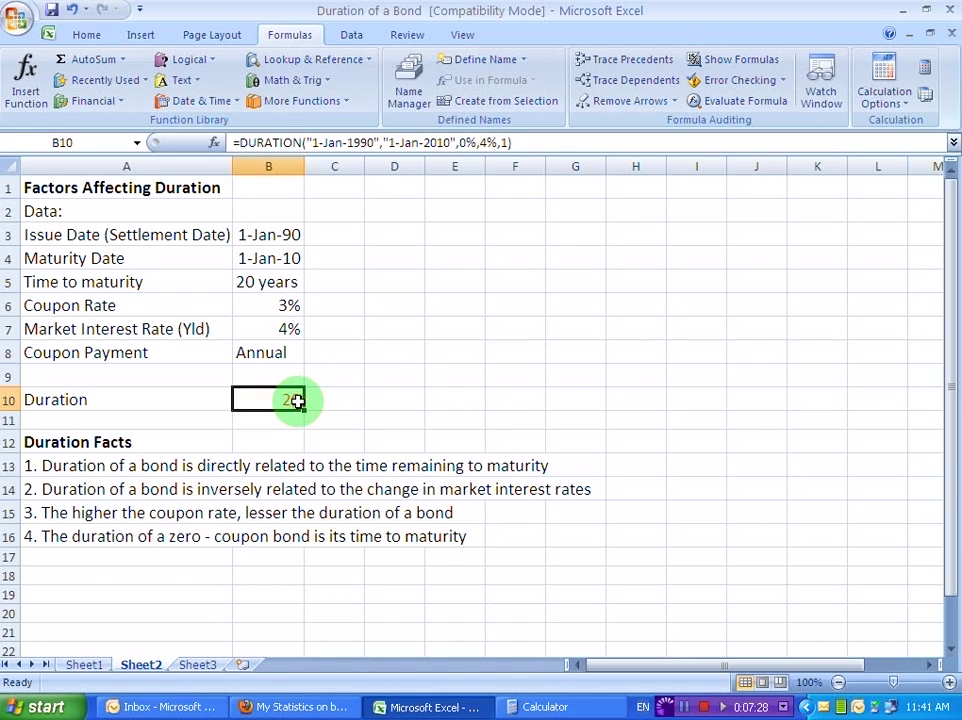
pyautogui.click(256, 283)
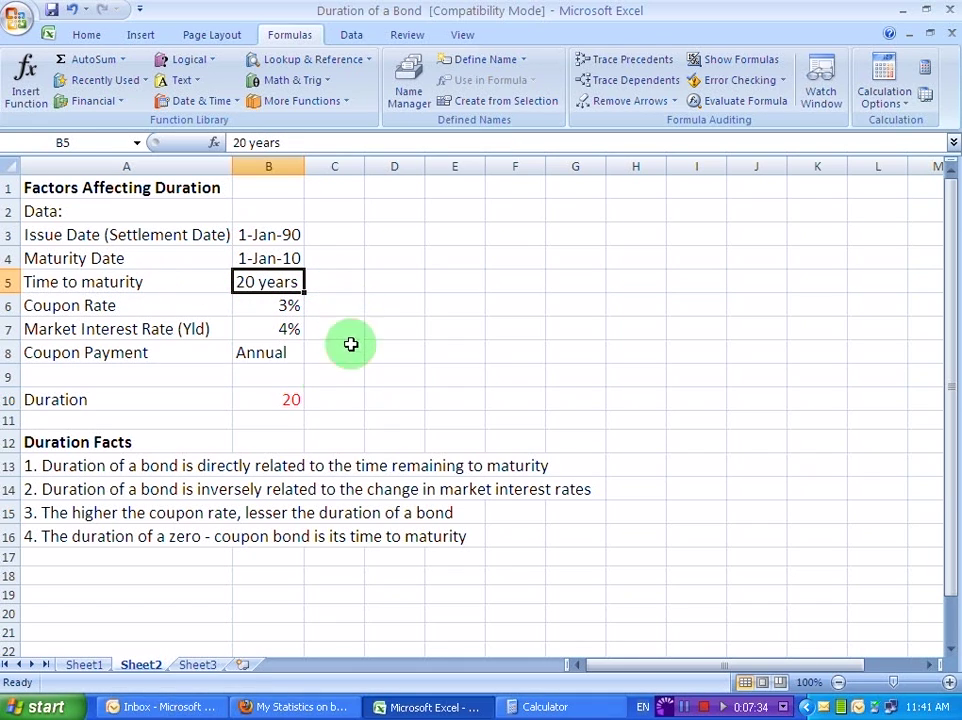
pyautogui.click(84, 541)
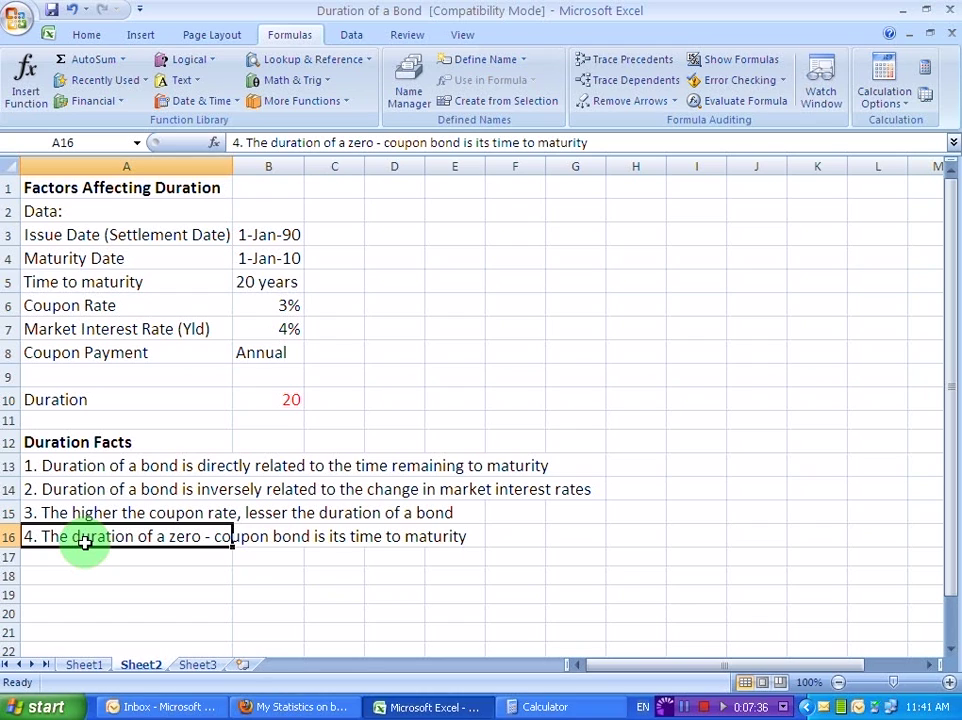